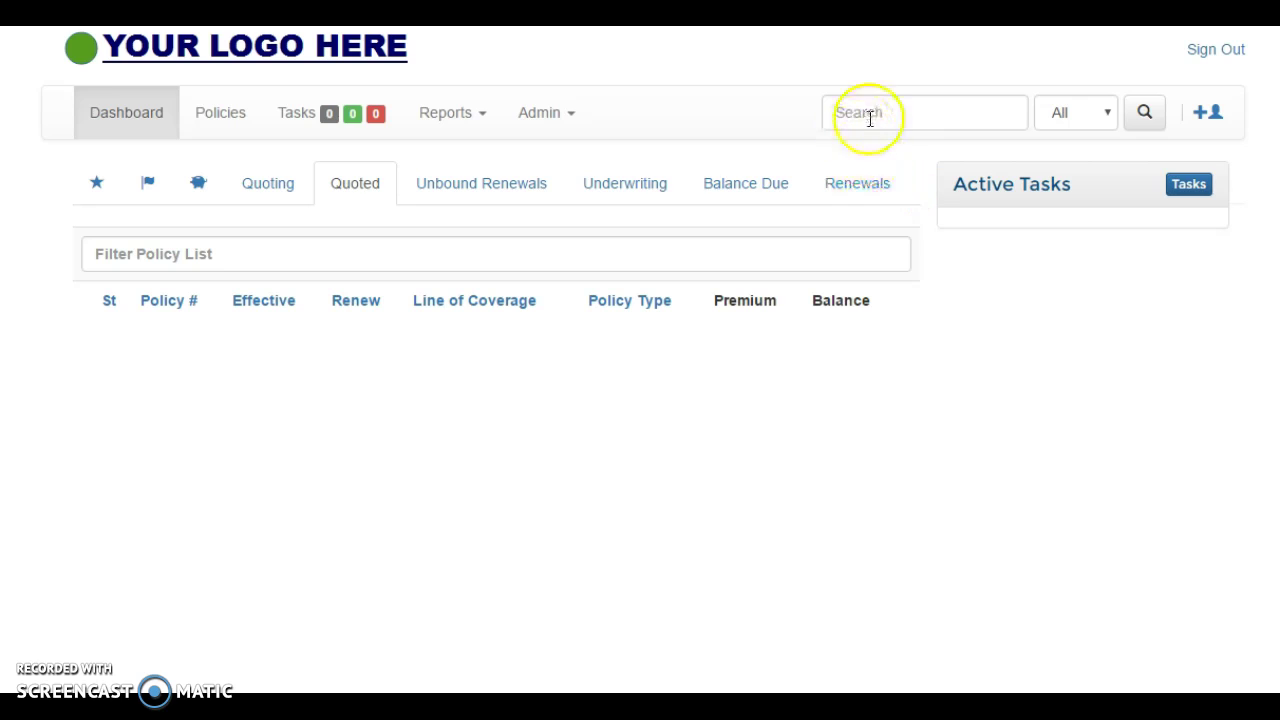
Search all records for the customer by name and open the matching person record.
text(he)
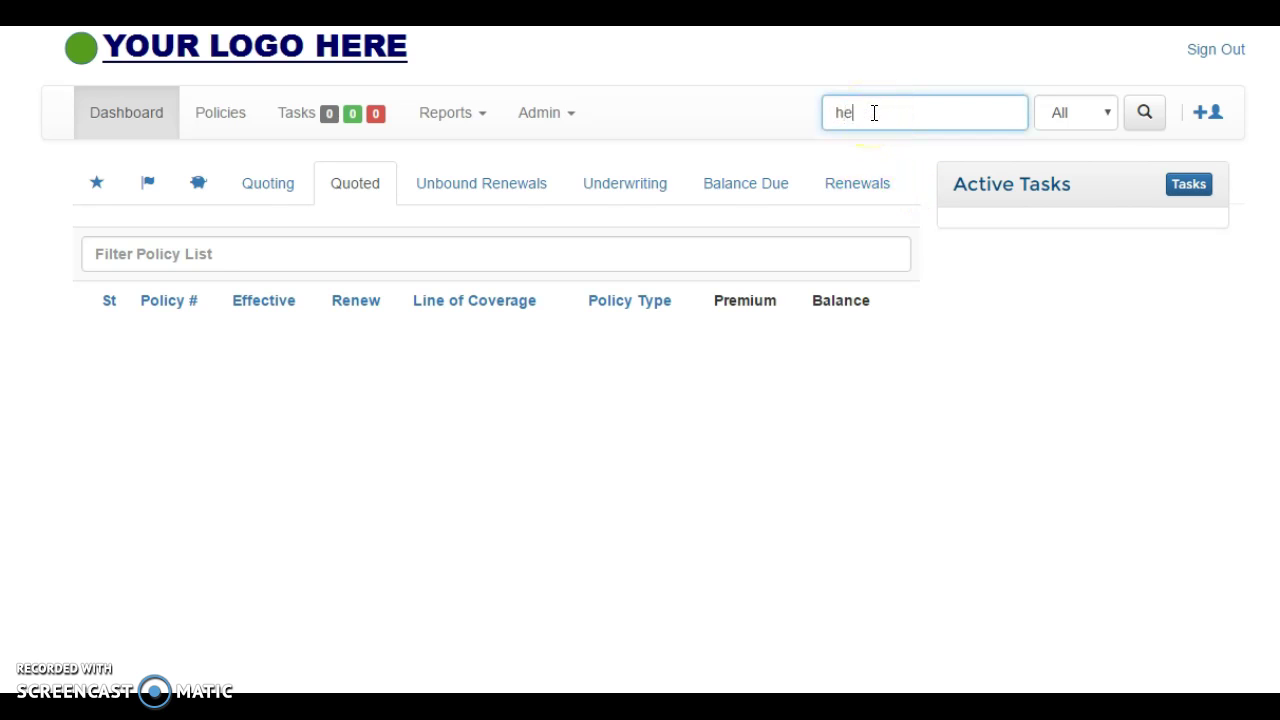
text(nry)
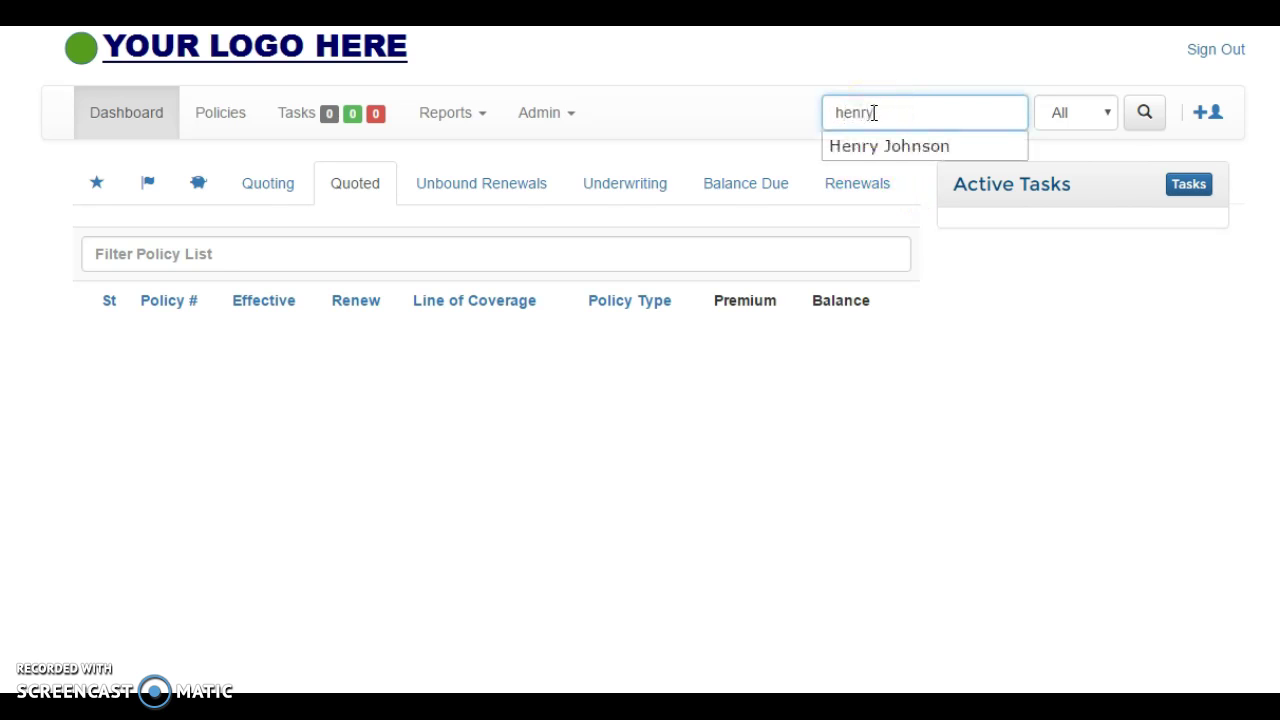
click(887, 149)
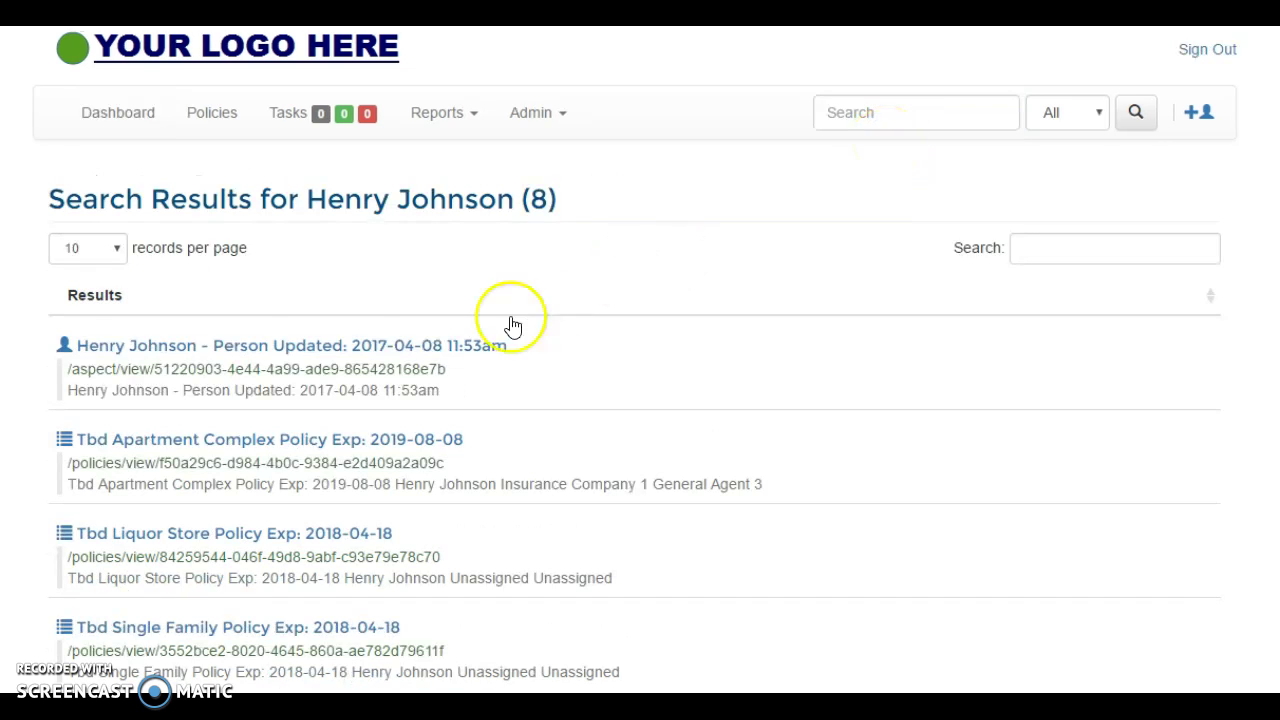
click(371, 346)
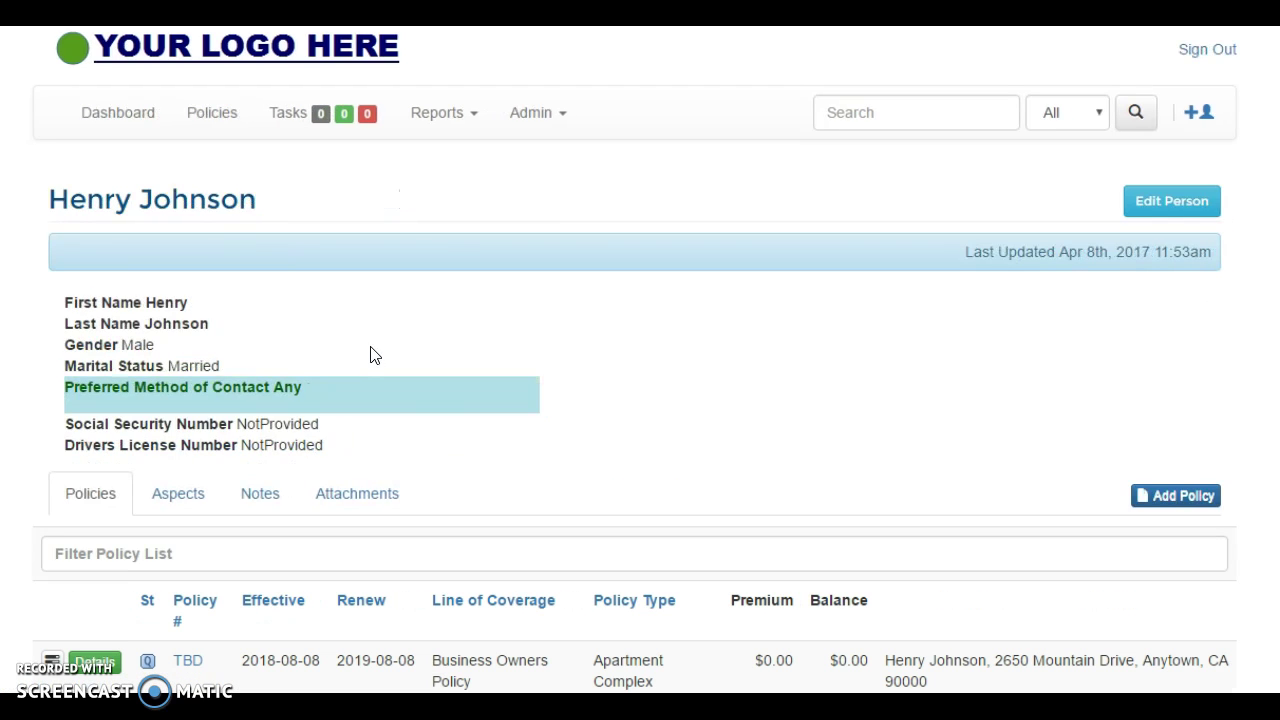
Open the customer's Business Owners policy for the Apartment Complex and bring its detail sections into view.
scroll(543, 371, down, 2)
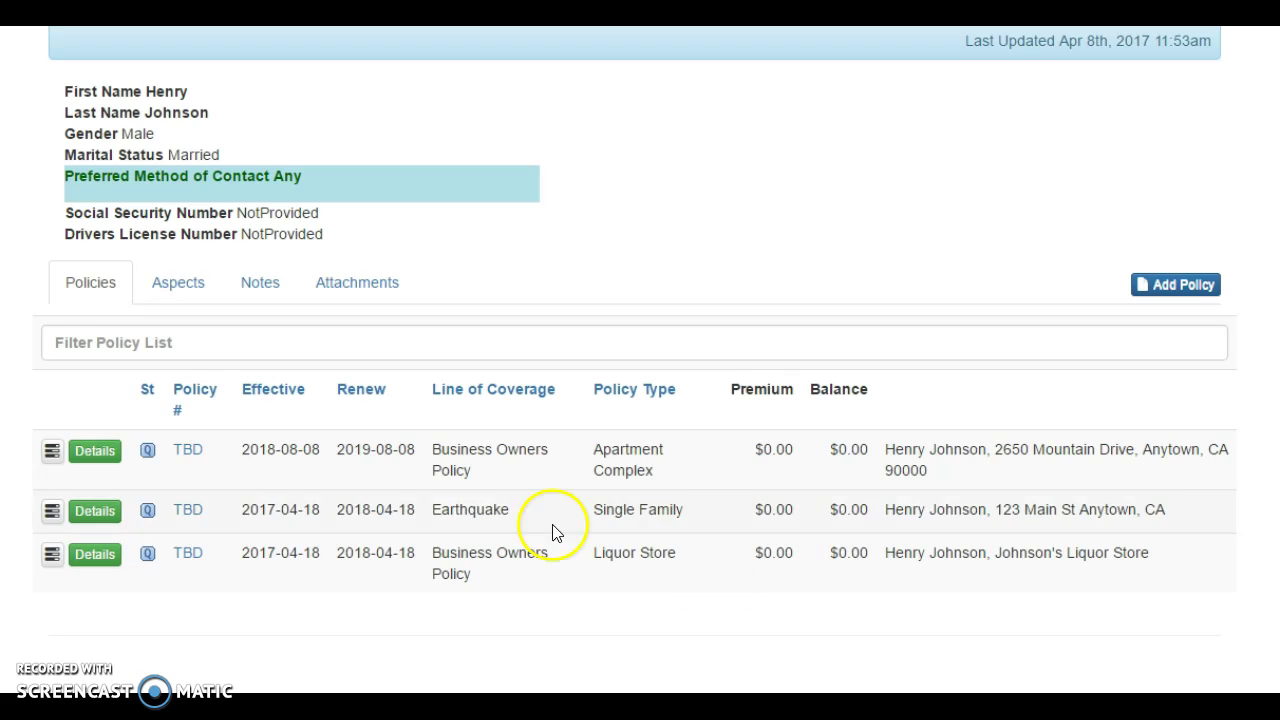
click(189, 451)
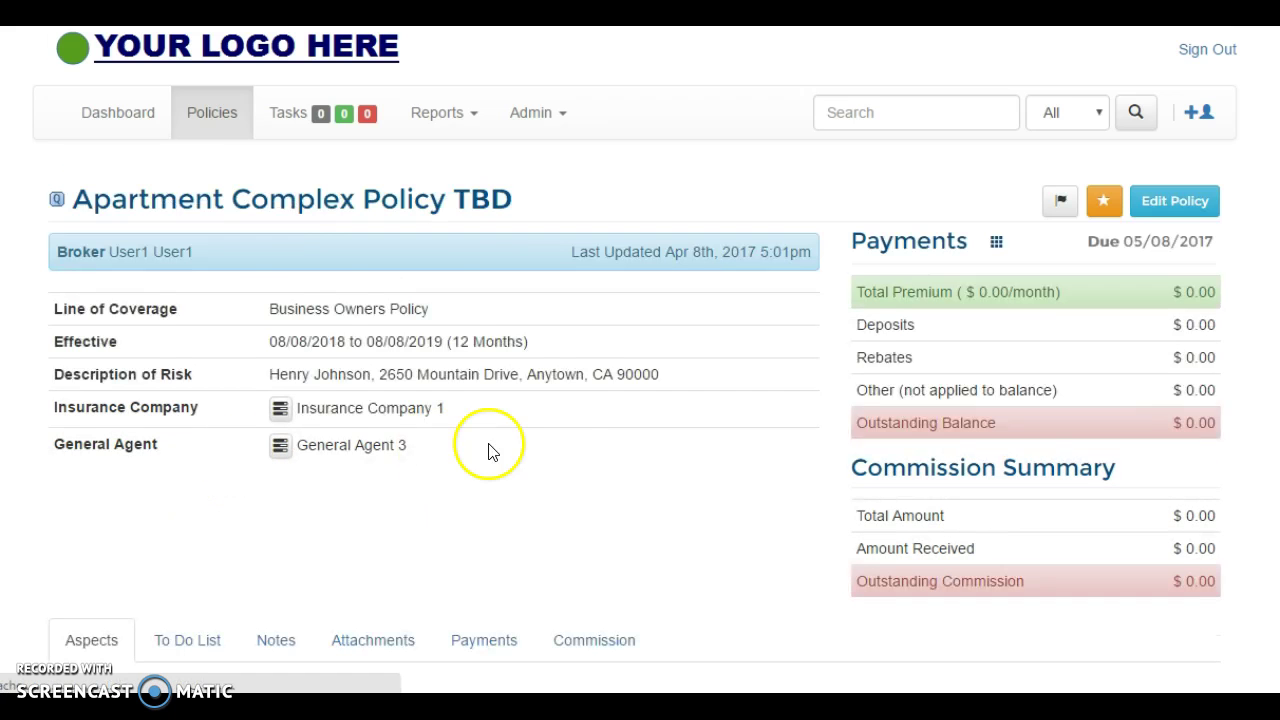
click(562, 435)
scroll(543, 403, down, 5)
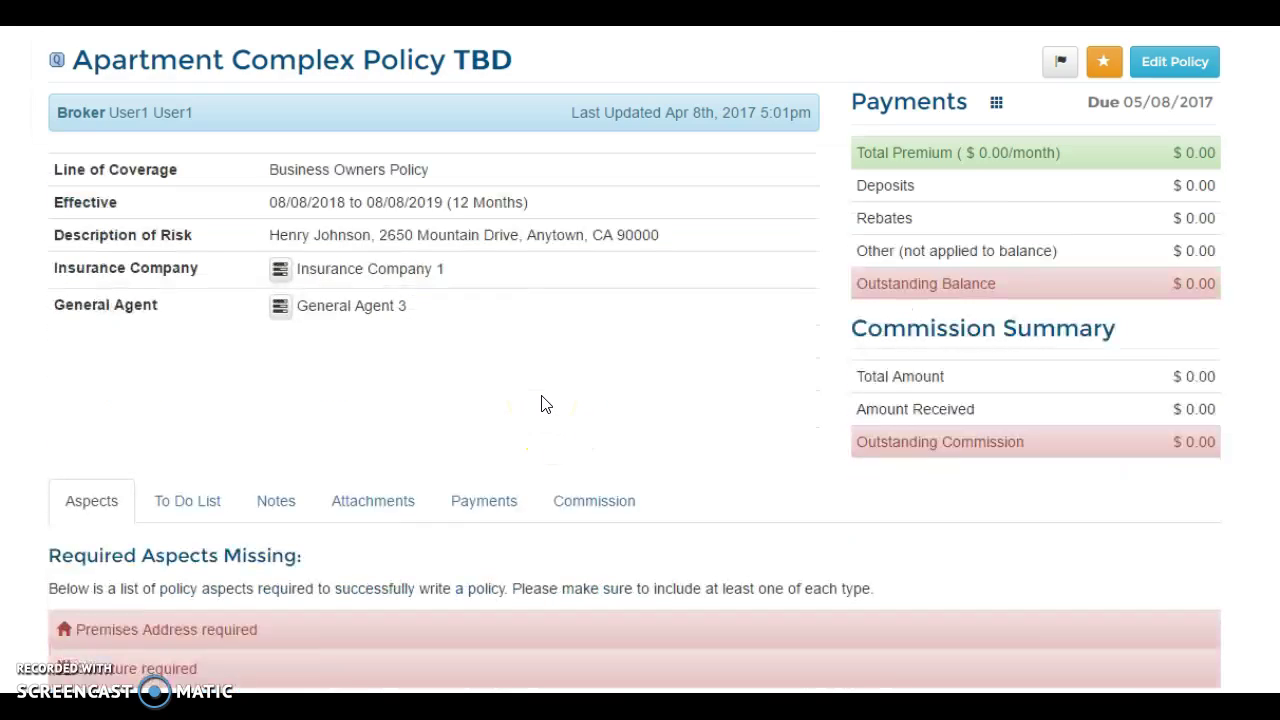
click(406, 434)
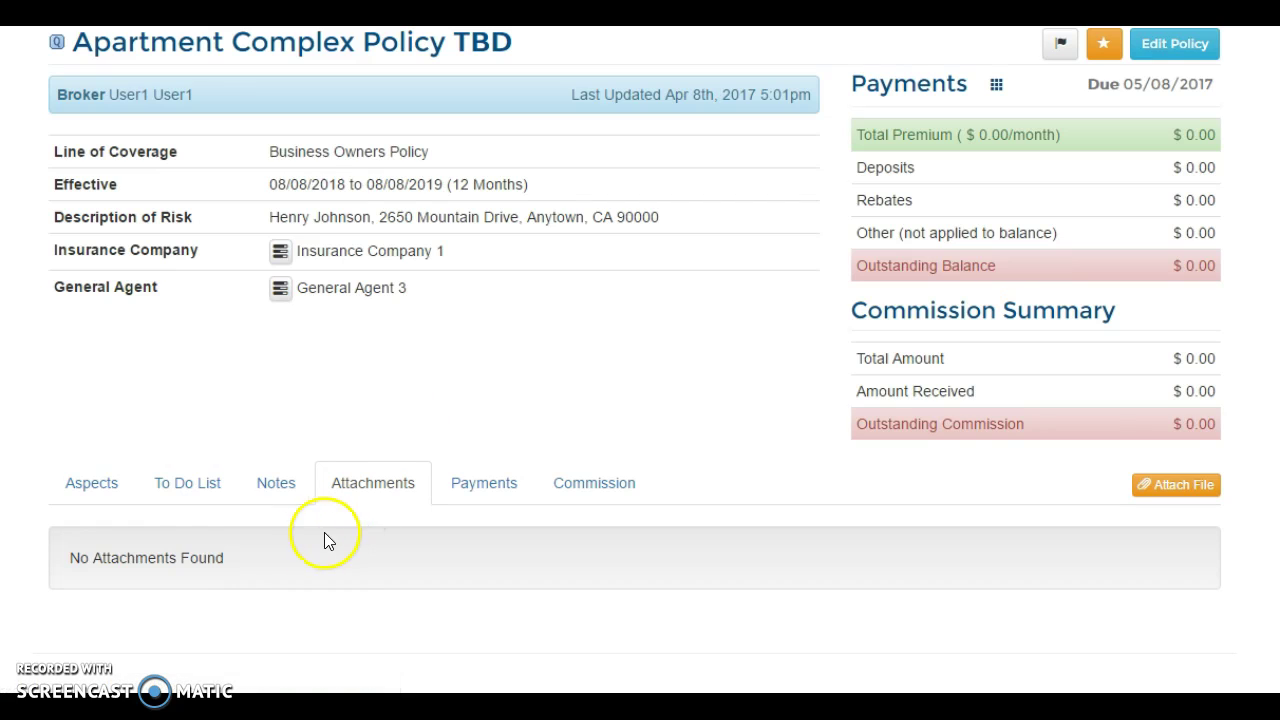
click(1169, 507)
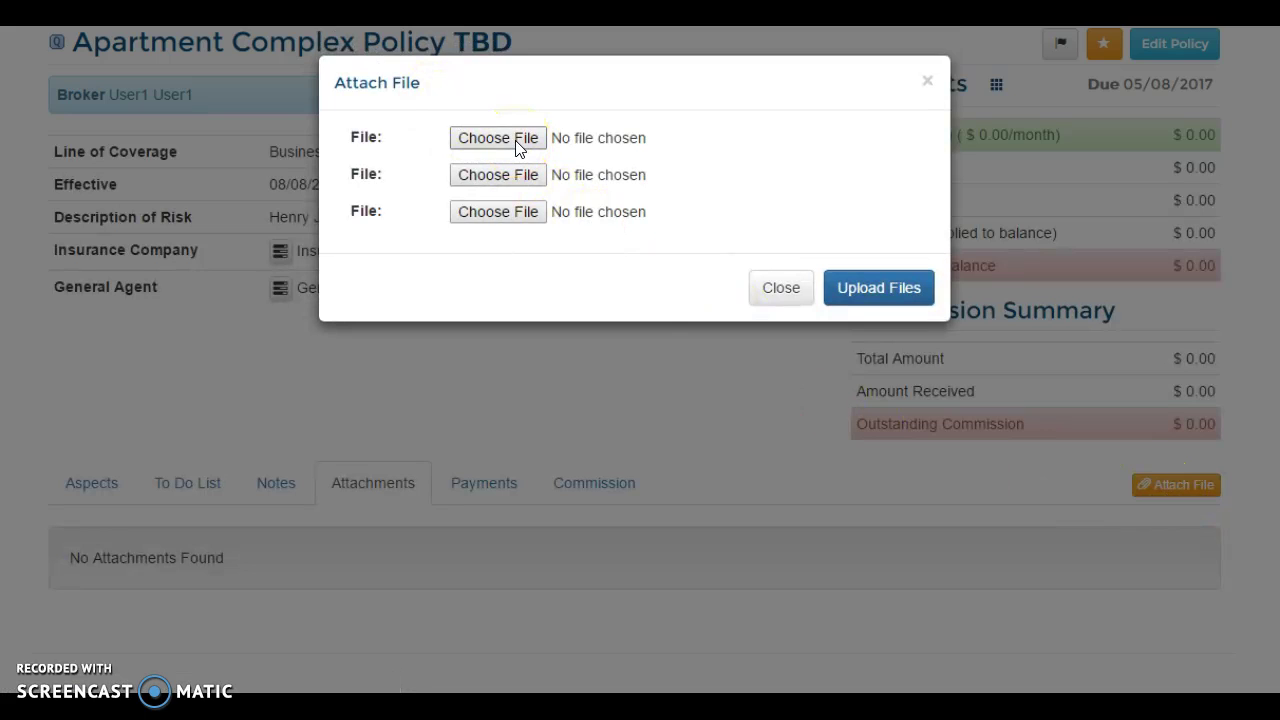
click(781, 288)
Start a new to-do task on the policy, with the customer's last name followed by "Apartment Quote, Follow Up" as subject.
click(203, 489)
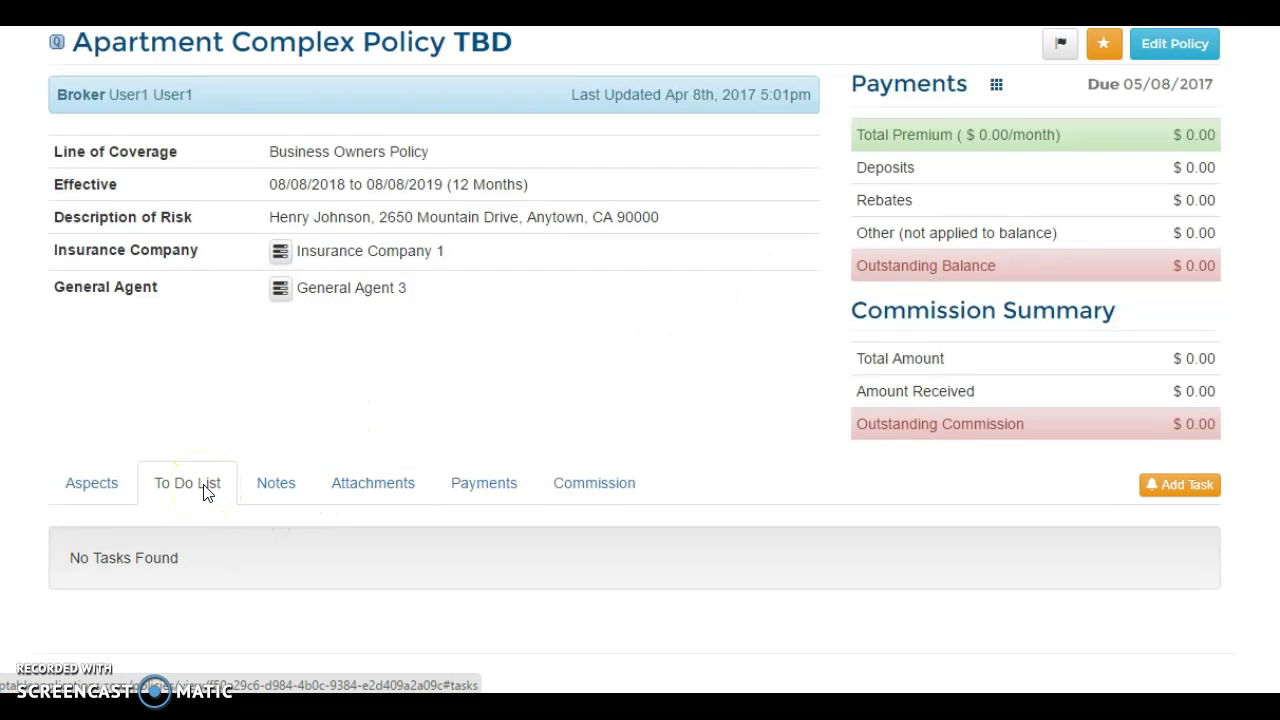
click(212, 483)
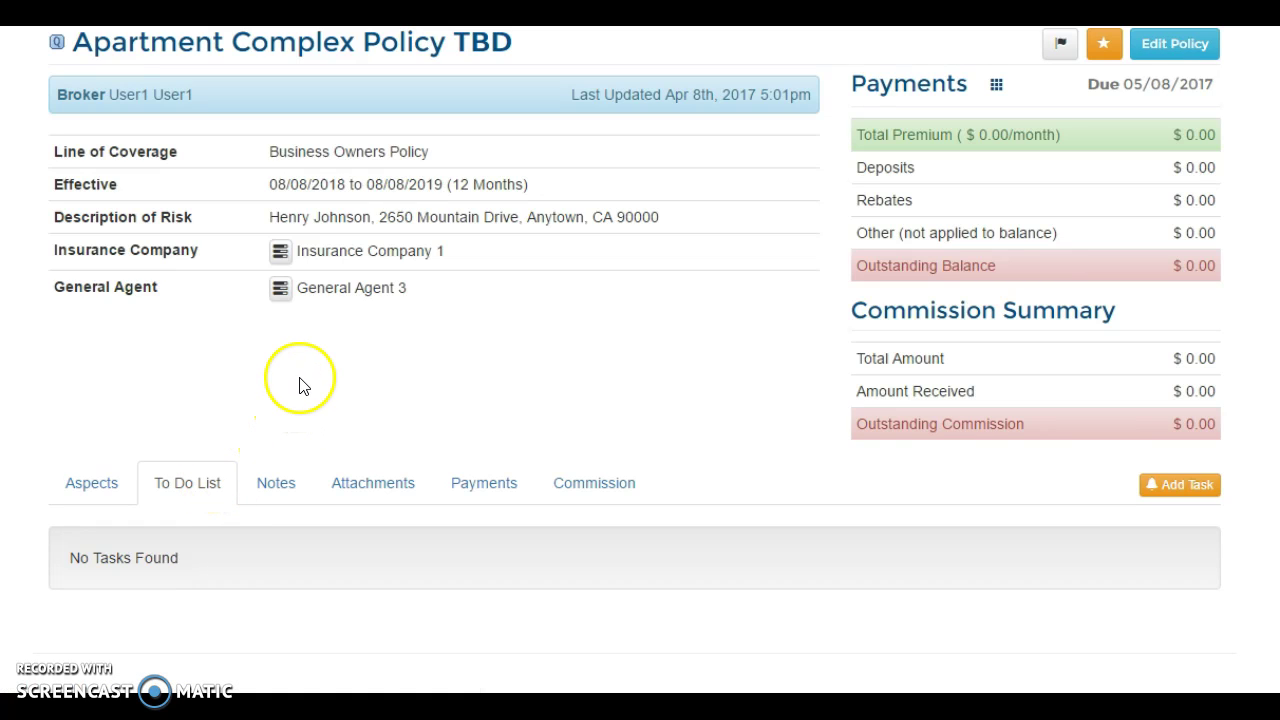
click(1194, 488)
click(517, 170)
text(Jo)
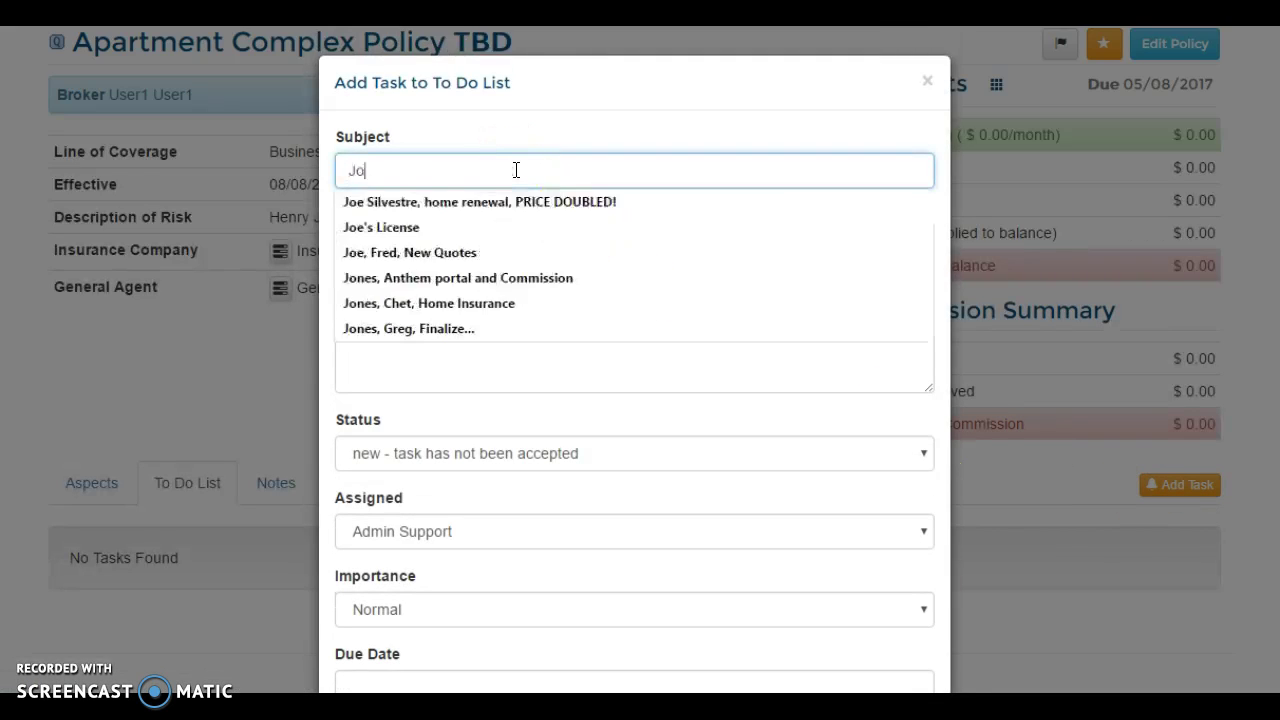
text(hnson, Apartment Quote, Follow Up)
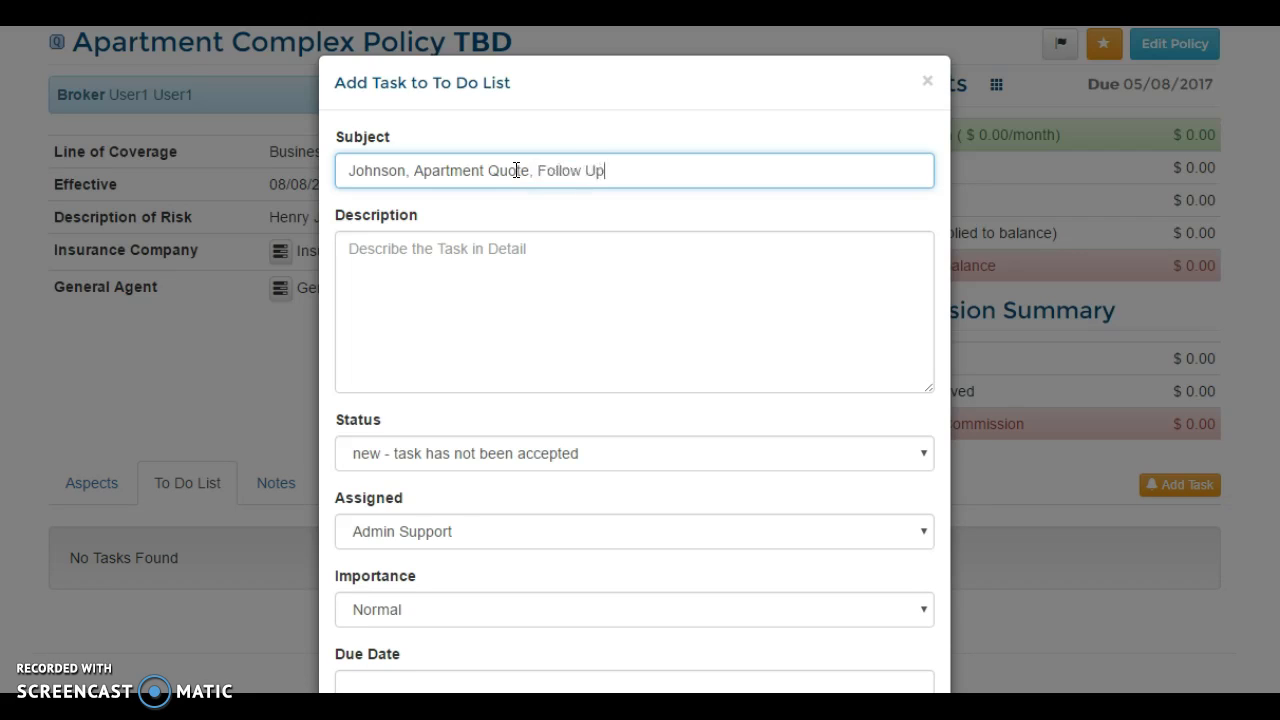
Describe in the task that the quote was emailed and the customer must be called to discuss, and assign it to Admin Support.
key(Tab)
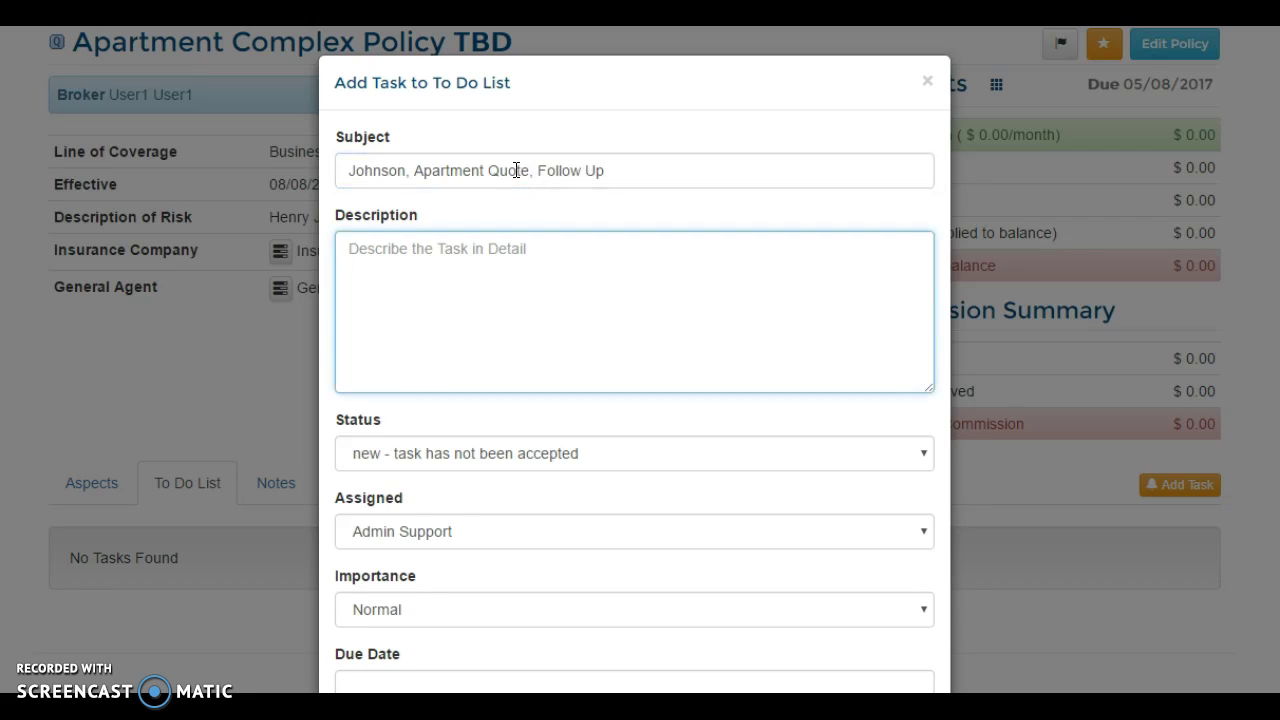
text(Quote was emailed, need to call Henry to discuss.)
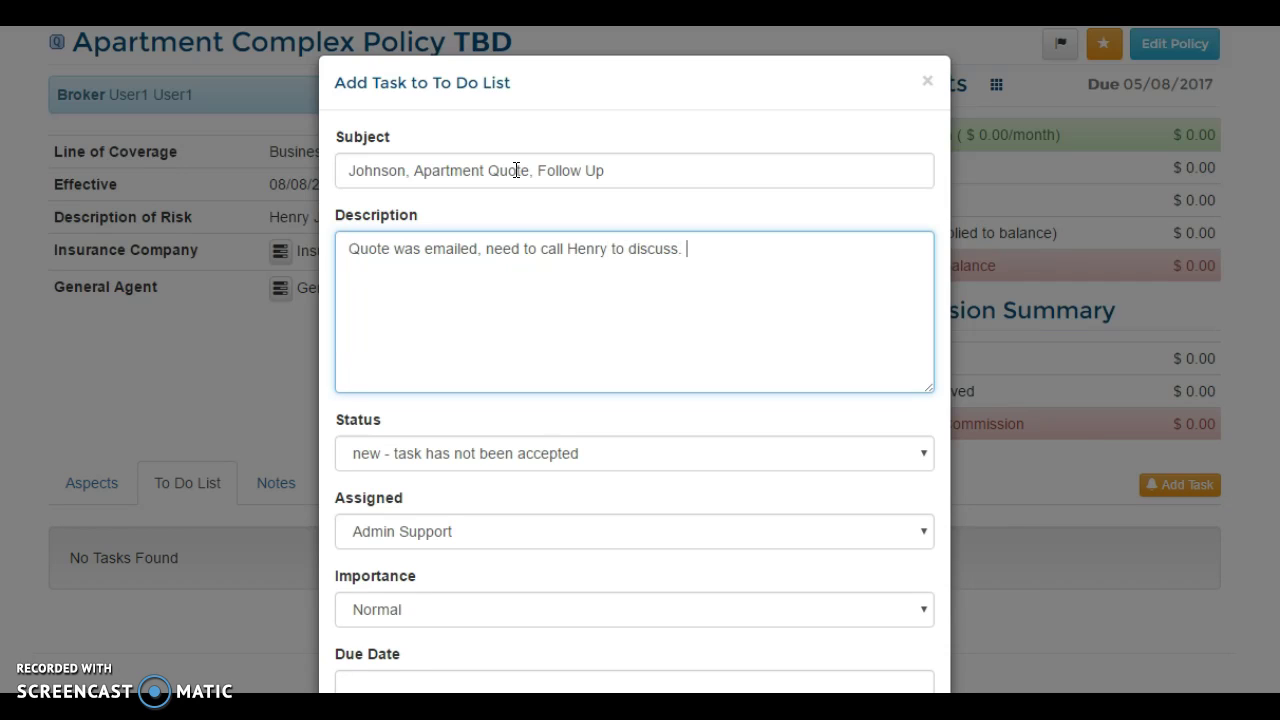
click(477, 539)
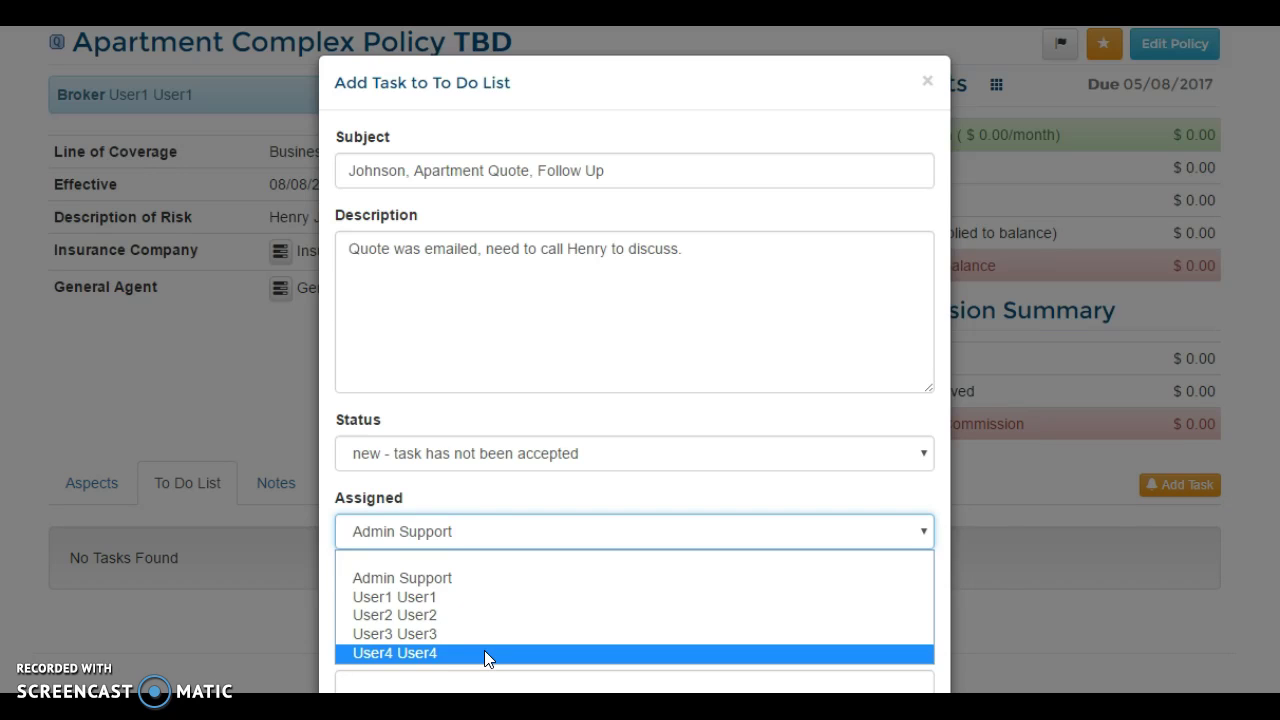
click(460, 581)
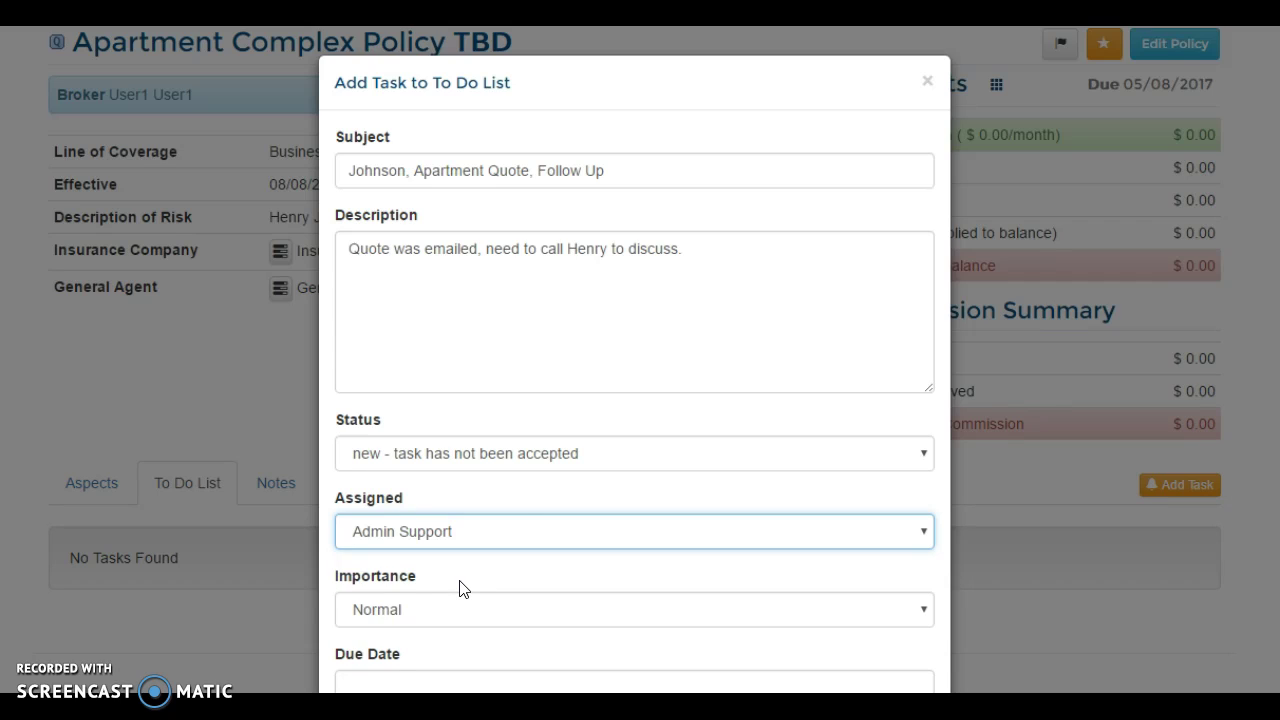
click(514, 554)
Leave the task's importance at Normal, set its due date to 04/10/2017 and save it.
scroll(514, 554, down, 1)
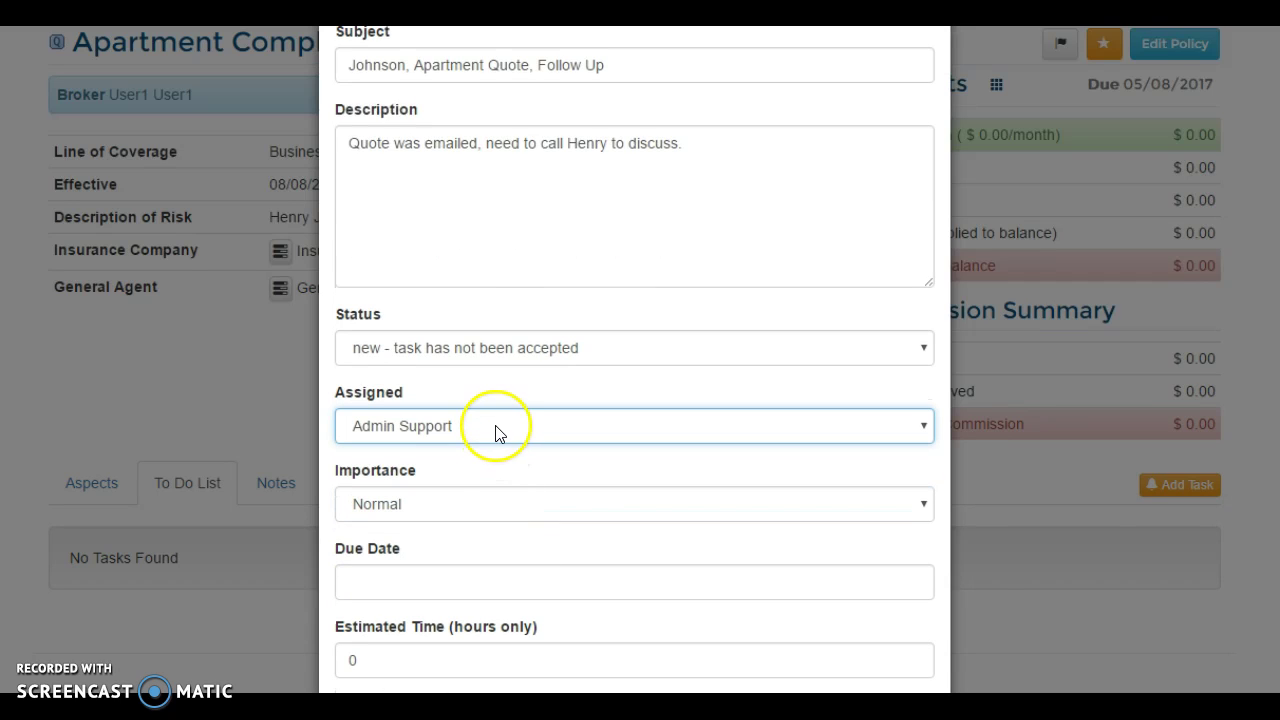
click(476, 512)
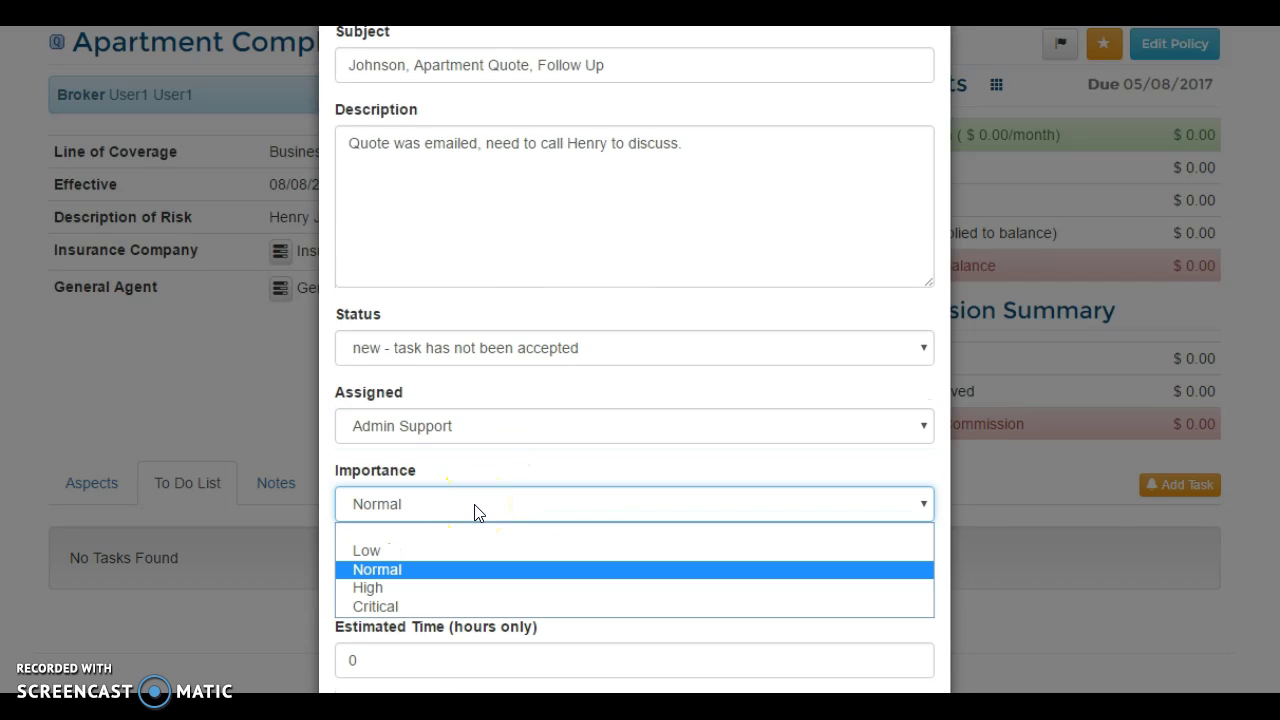
click(476, 512)
click(456, 580)
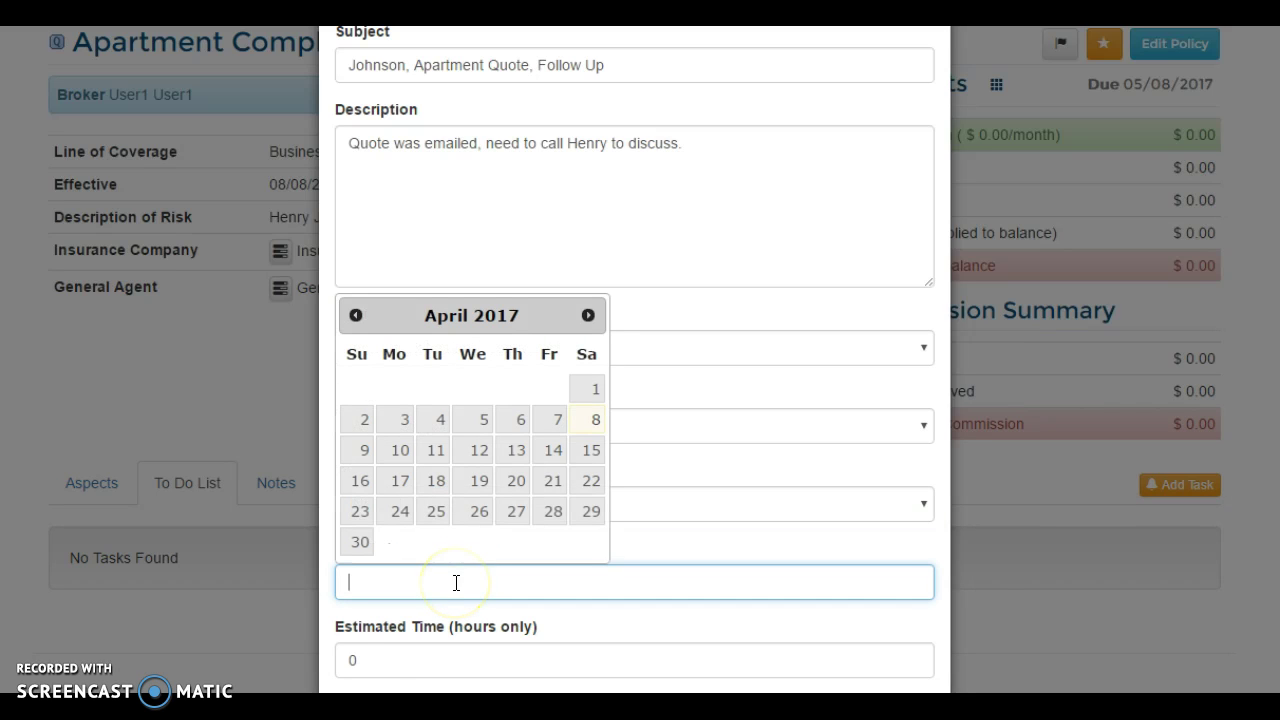
click(400, 452)
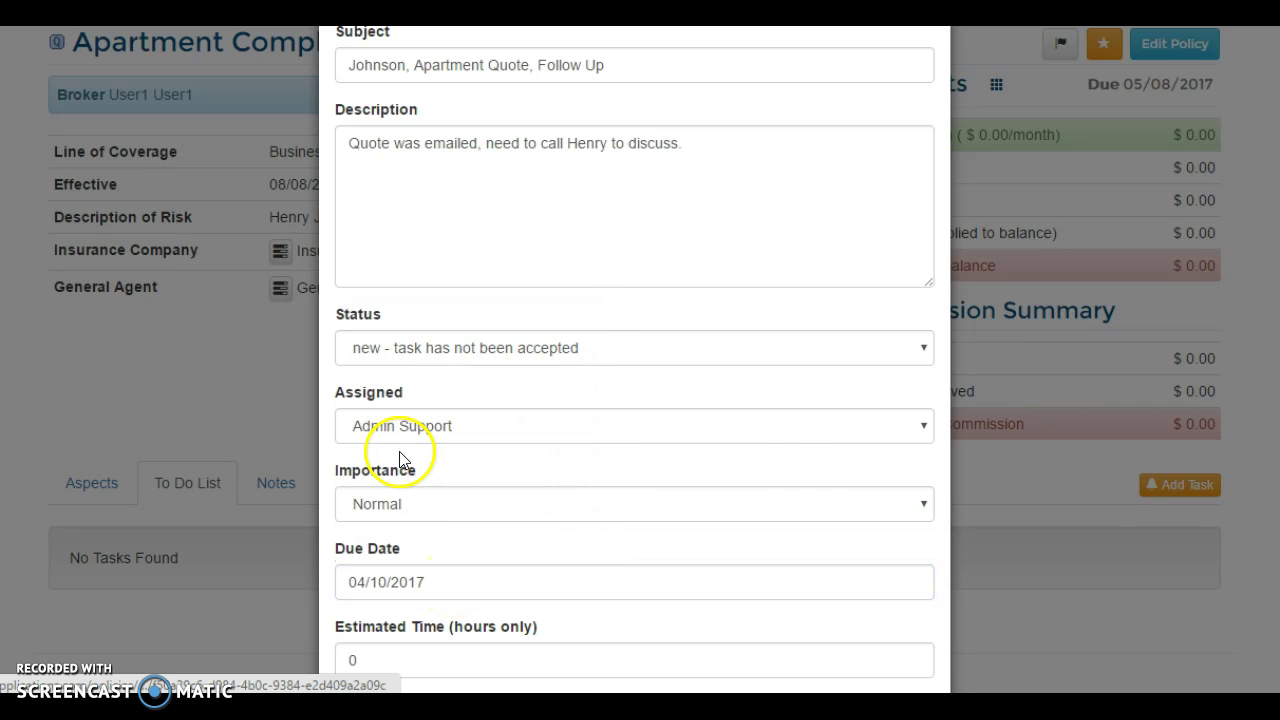
scroll(800, 470, down, 2)
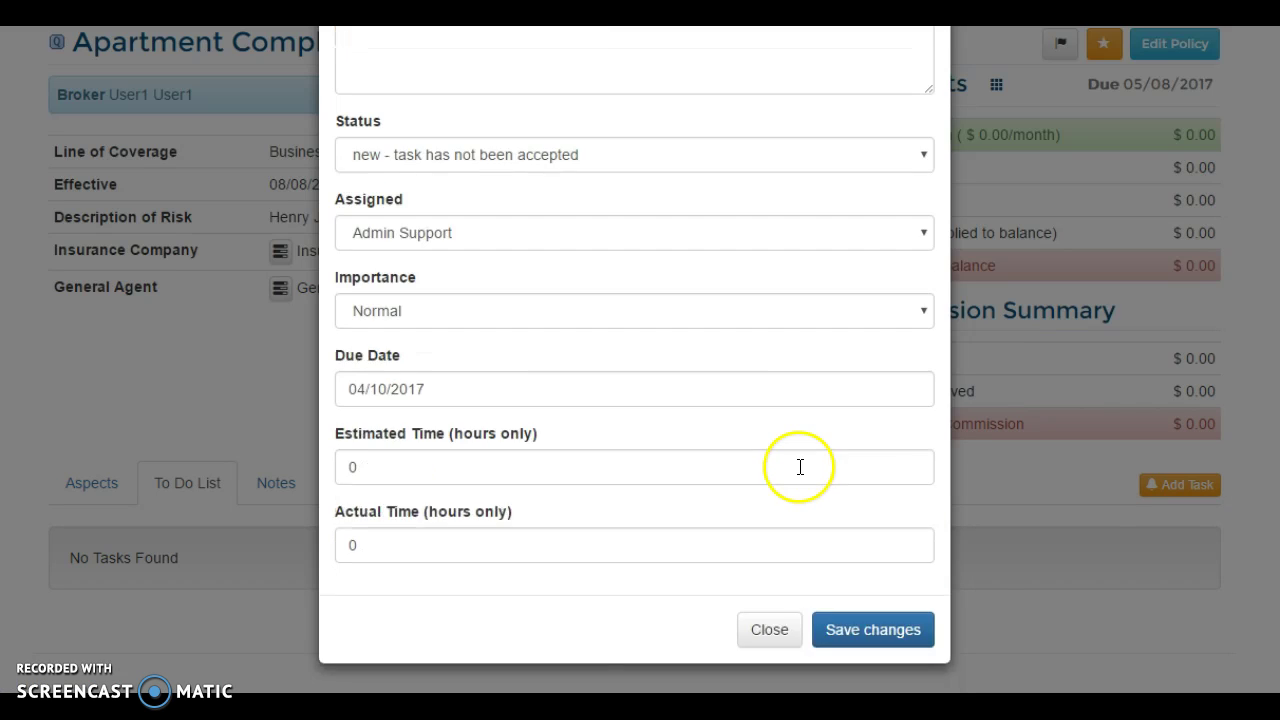
click(876, 631)
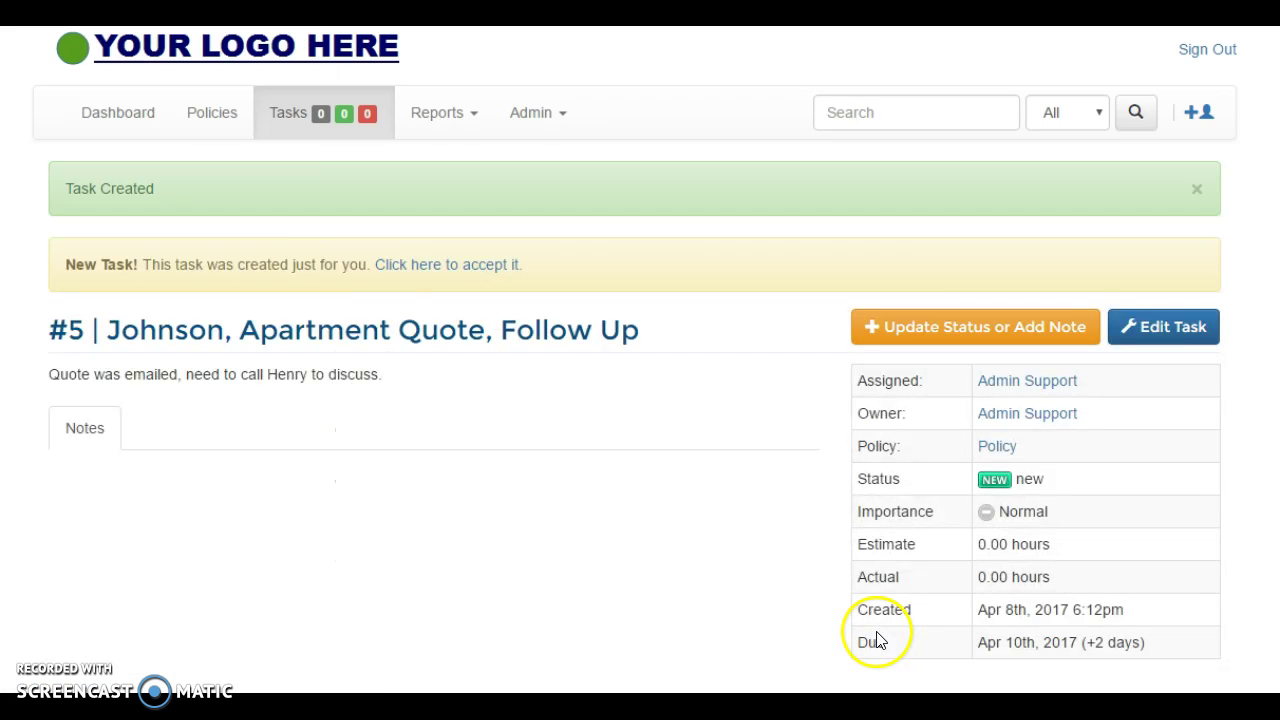
Check the new task in the dashboard's active tasks and in the list of tasks assigned to me.
click(111, 117)
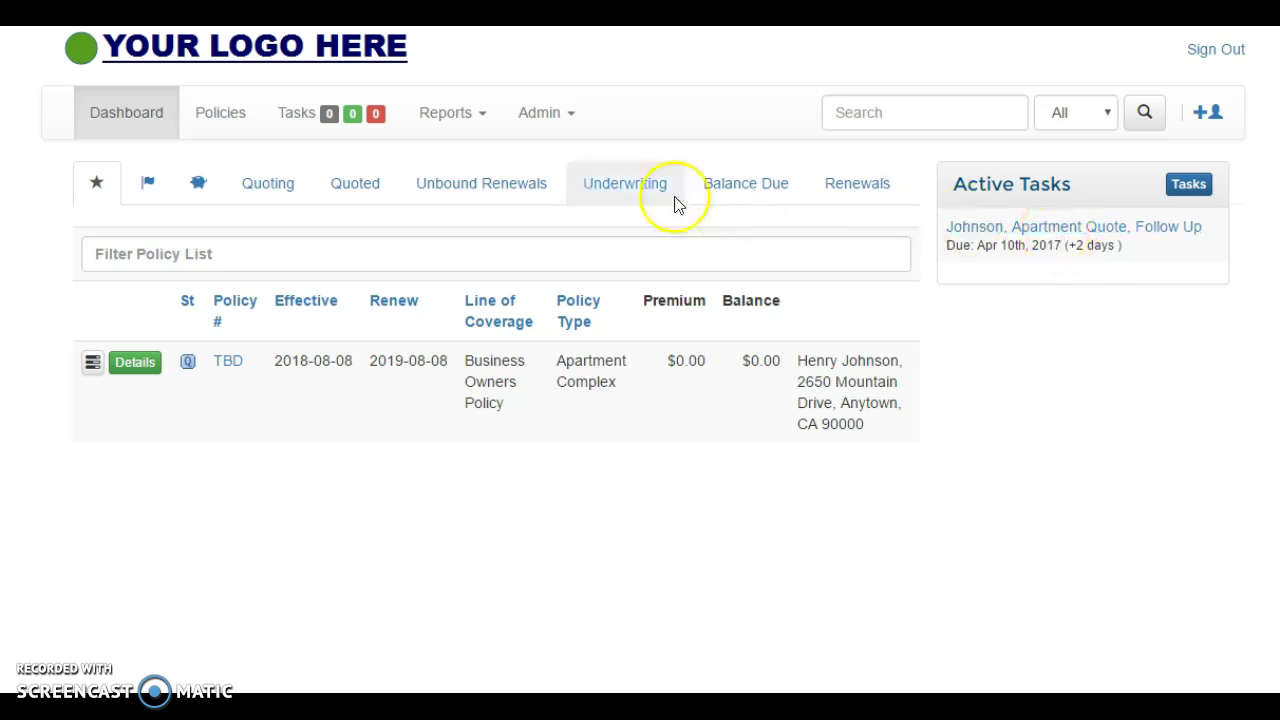
click(350, 120)
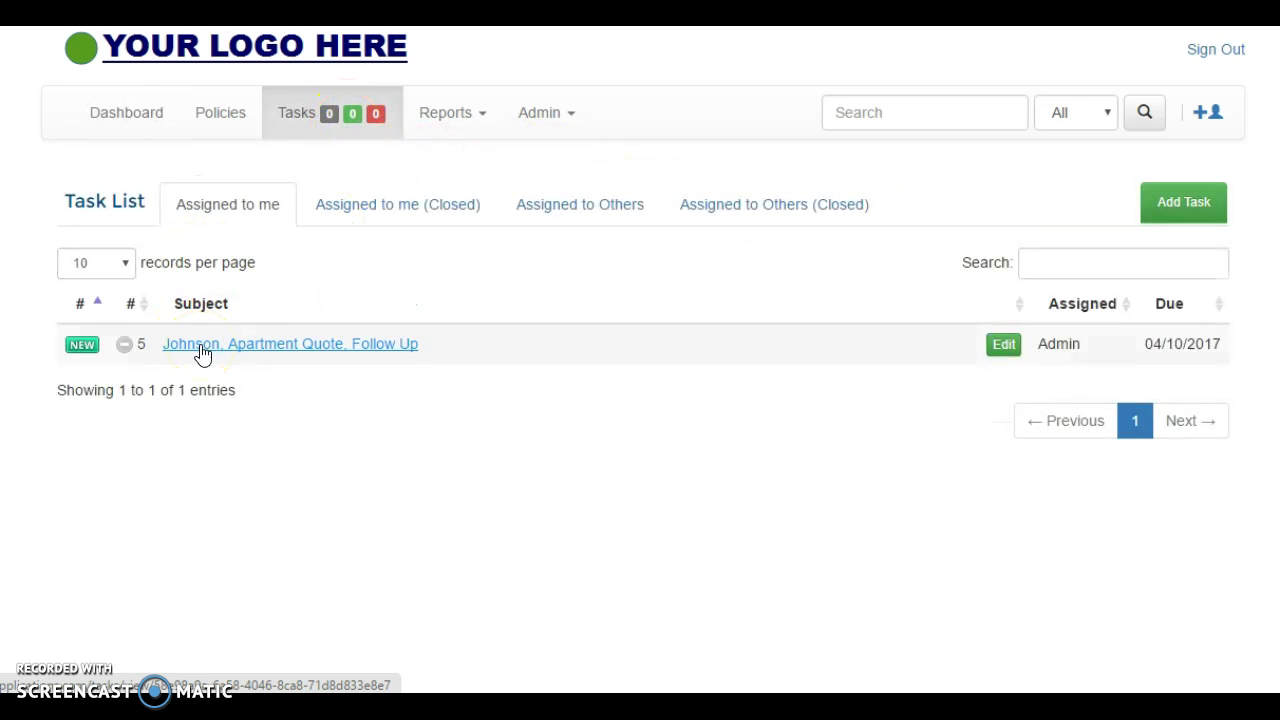
click(143, 128)
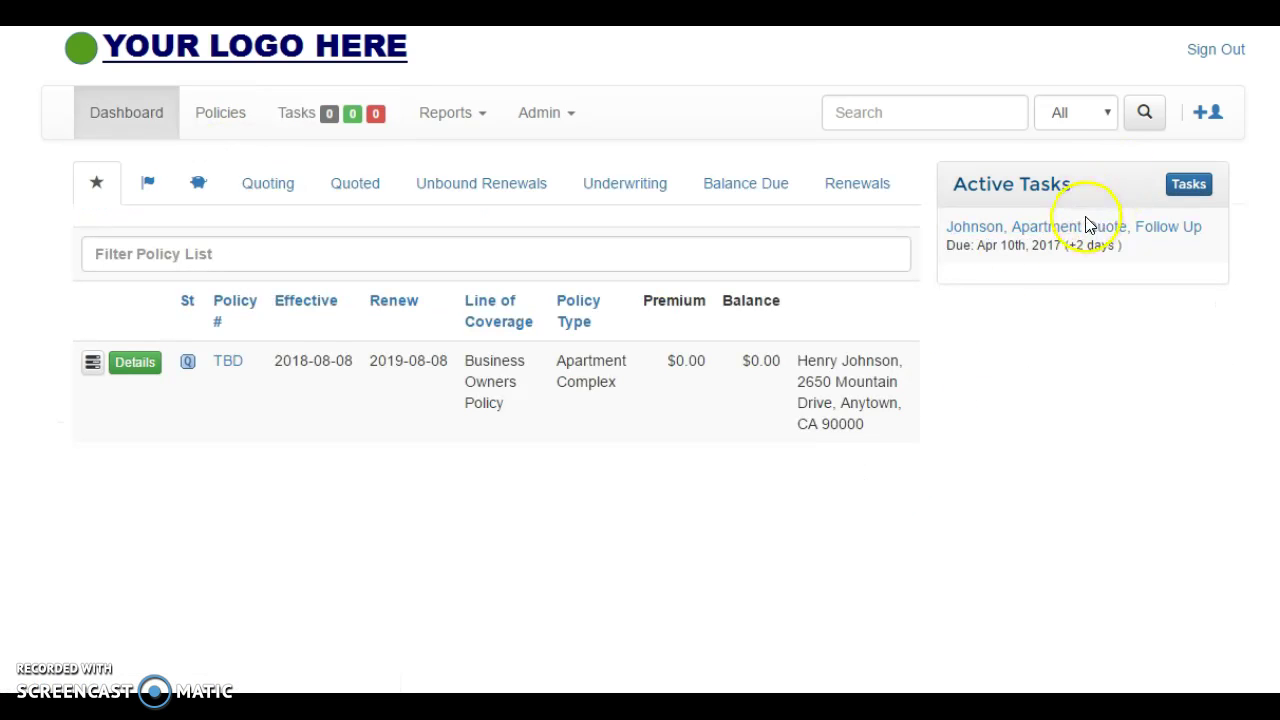
Open the Apartment Quote follow-up task for editing and make its description text bold with yellow highlighting.
click(1078, 231)
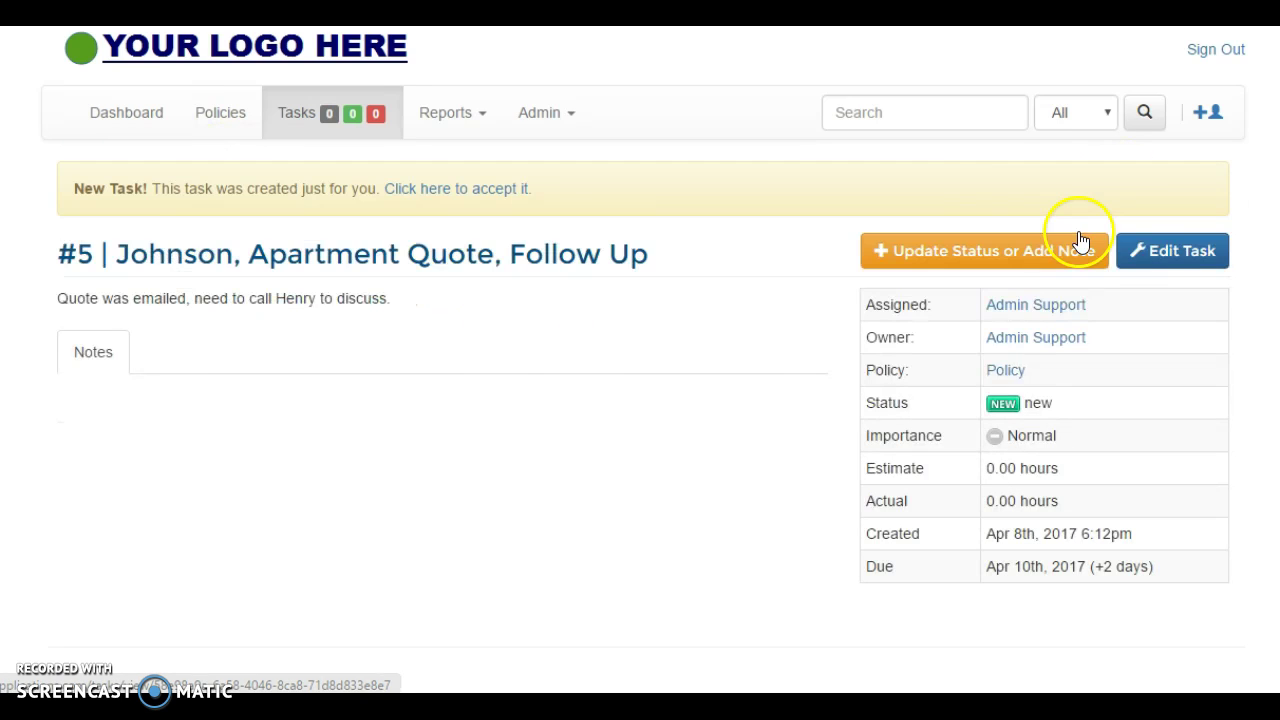
click(1192, 255)
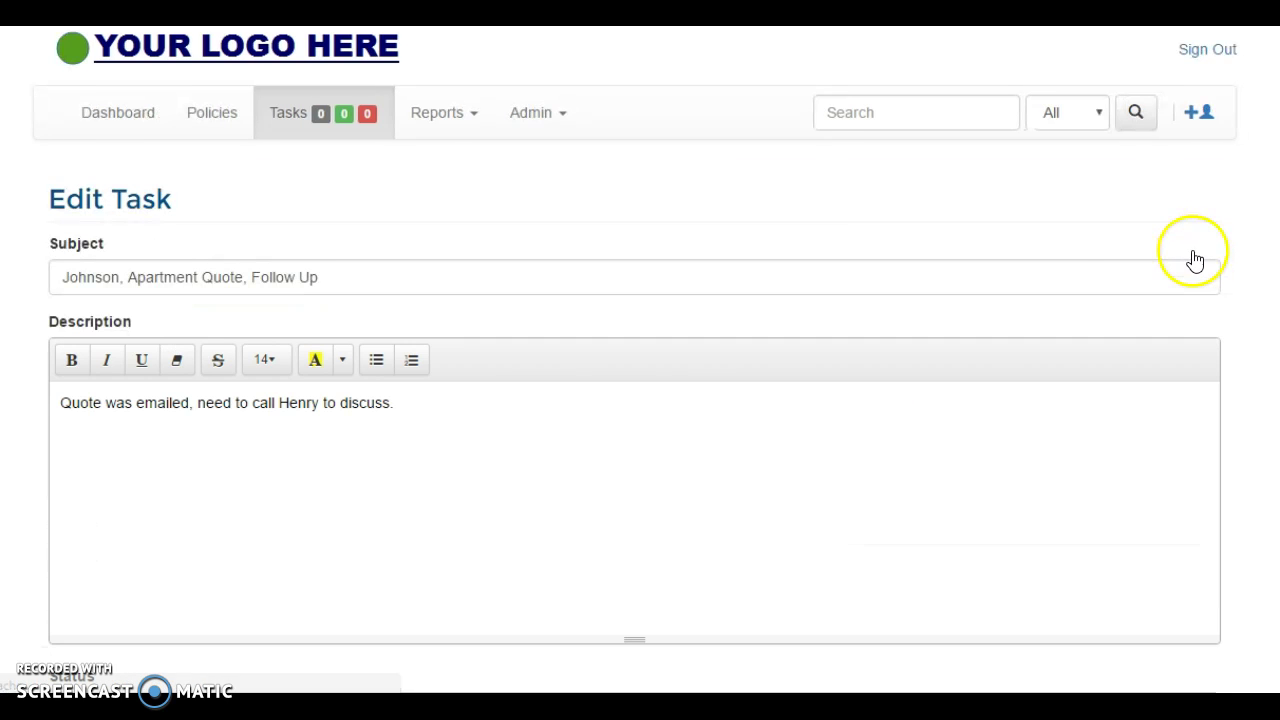
drag(437, 397, 9, 397)
click(314, 362)
click(360, 491)
drag(394, 400, 58, 402)
click(71, 360)
click(410, 479)
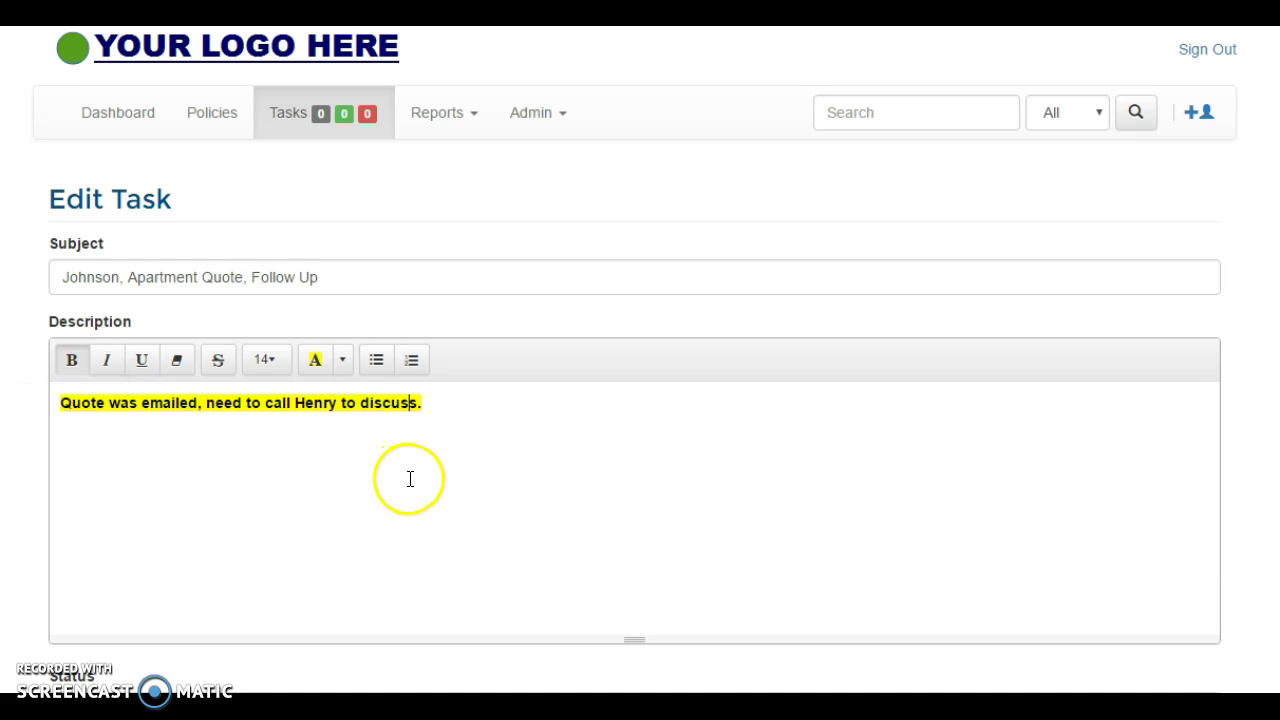
Set the task description's font size to 18 and save the updated task.
drag(457, 412, 11, 403)
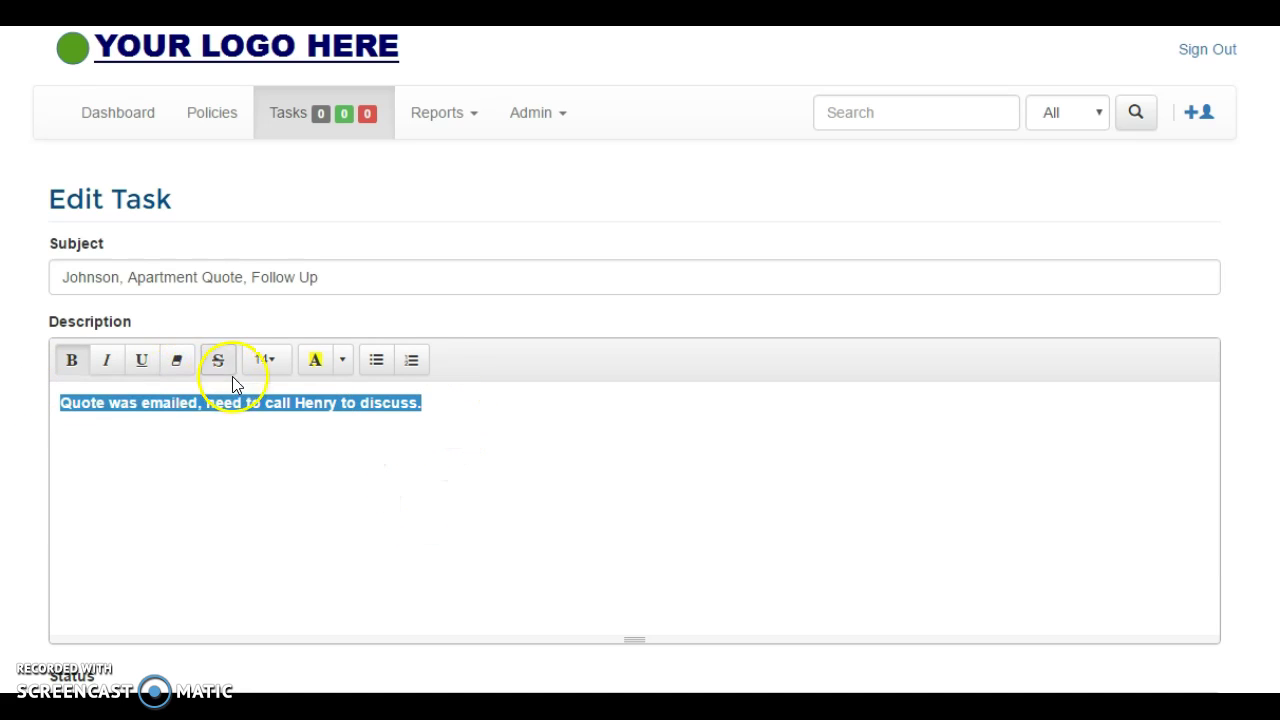
click(265, 360)
click(277, 568)
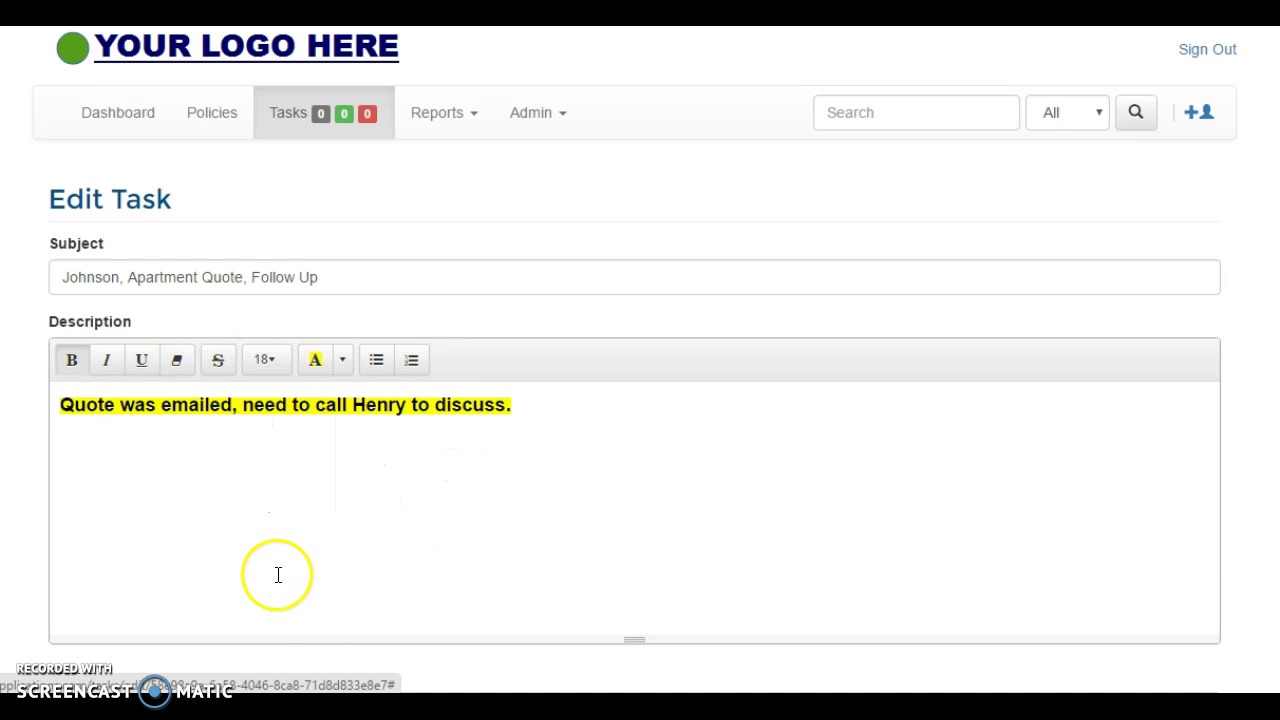
click(380, 449)
click(537, 427)
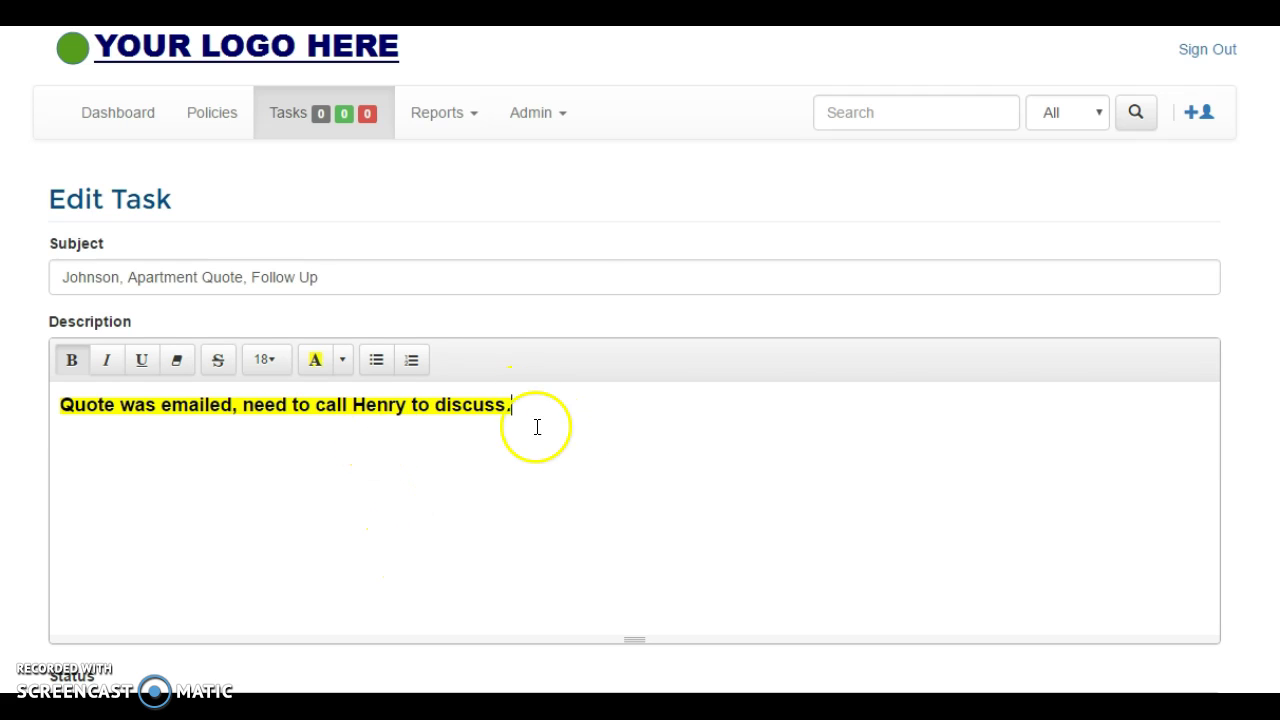
scroll(589, 409, down, 5)
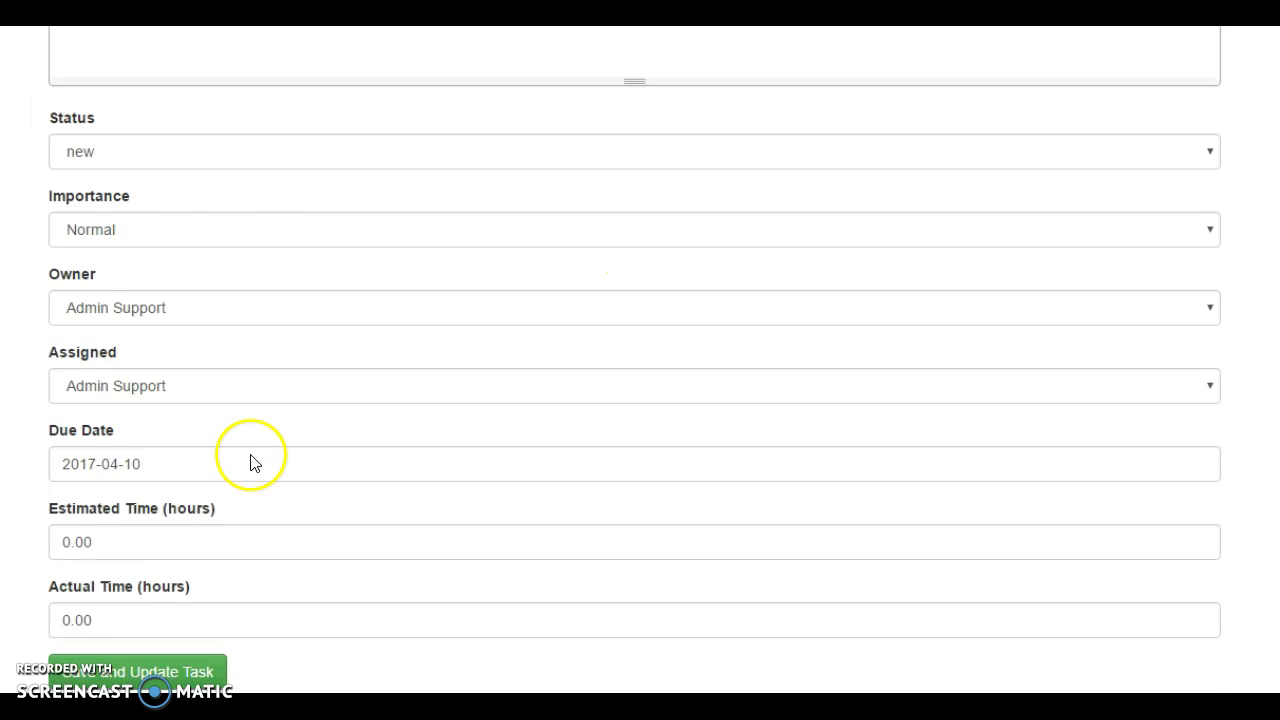
scroll(250, 463, down, 2)
click(149, 596)
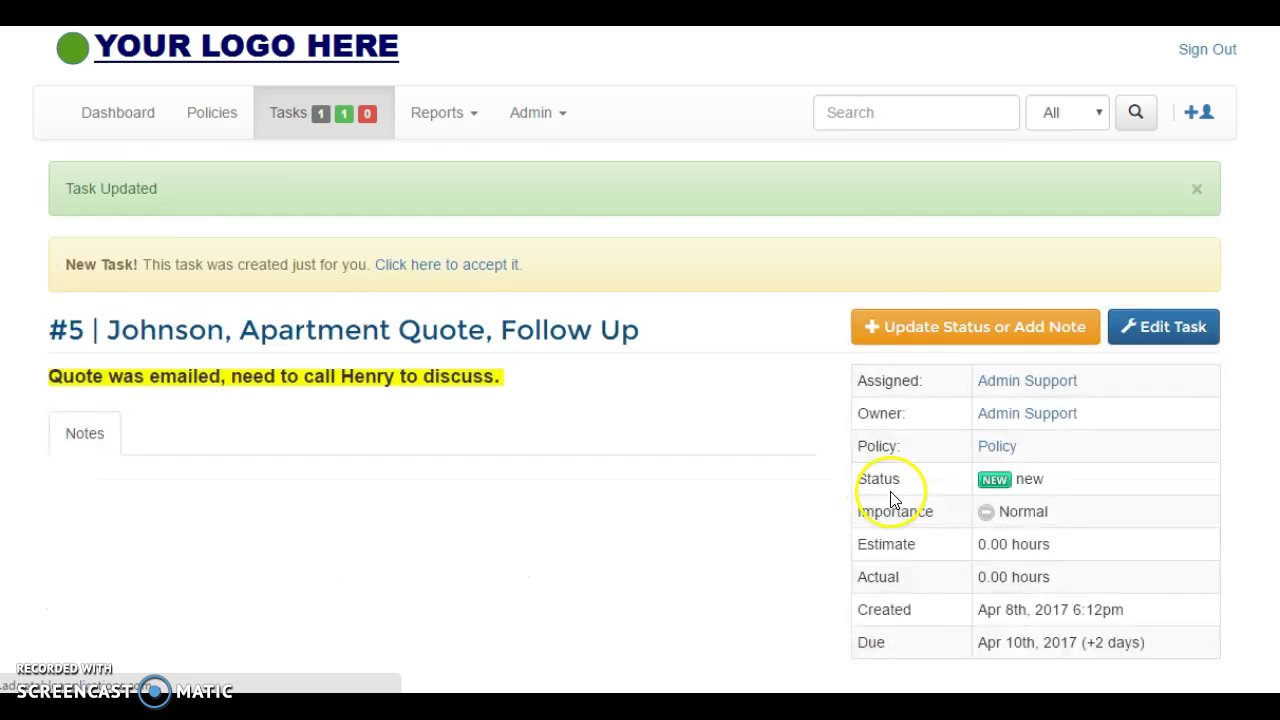
Add the note "Called and left him a message." to the follow-up task with Normal importance and save it.
click(909, 323)
click(575, 222)
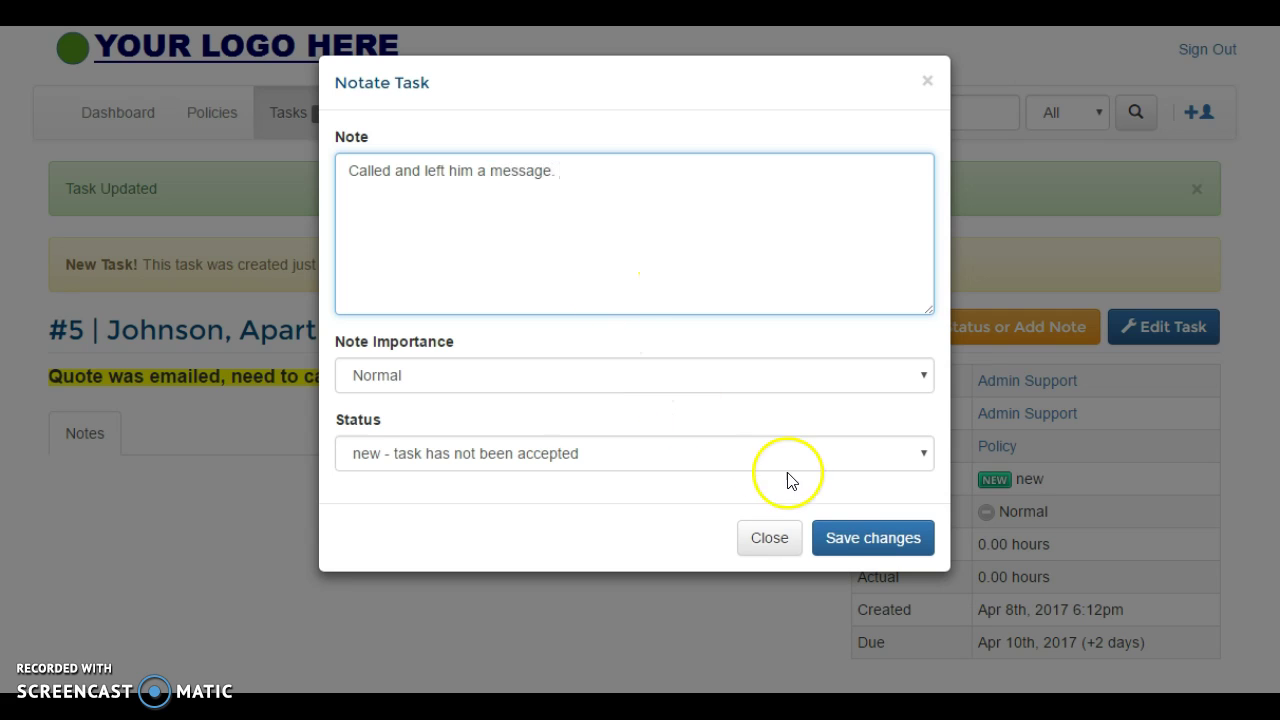
click(848, 530)
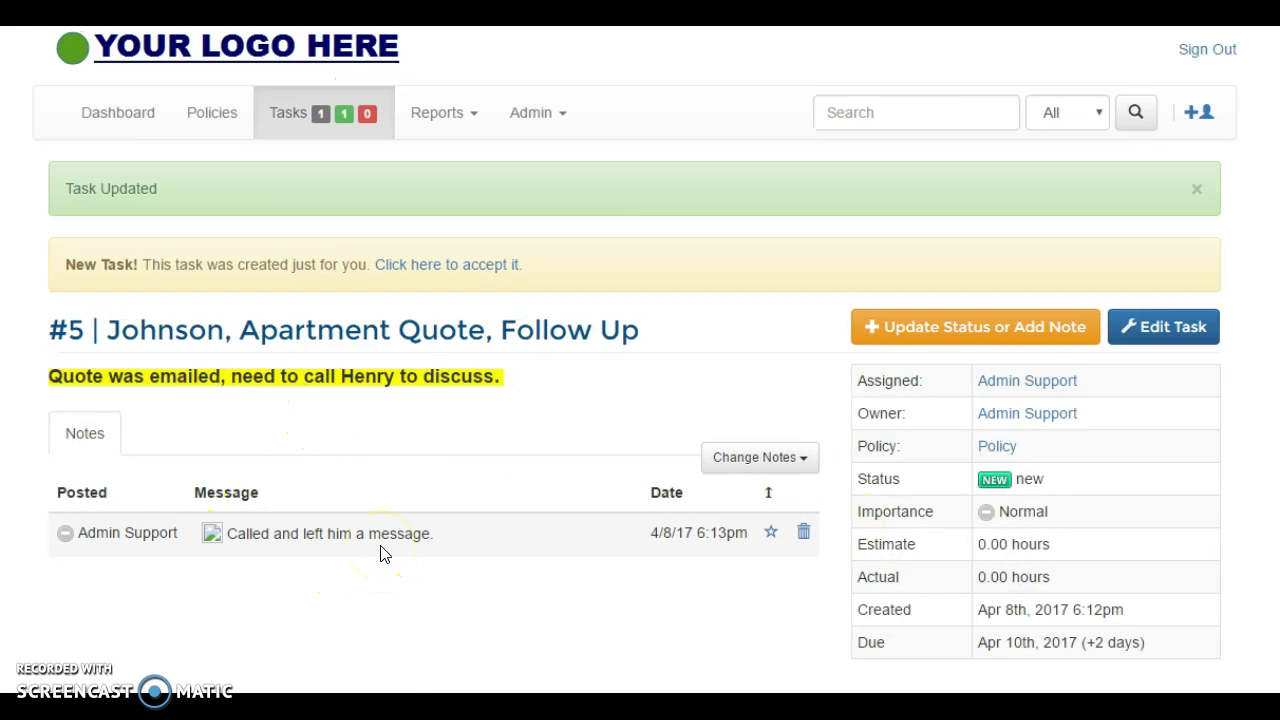
View the to-do list of the policy linked to the task and reopen the follow-up task from it.
click(997, 447)
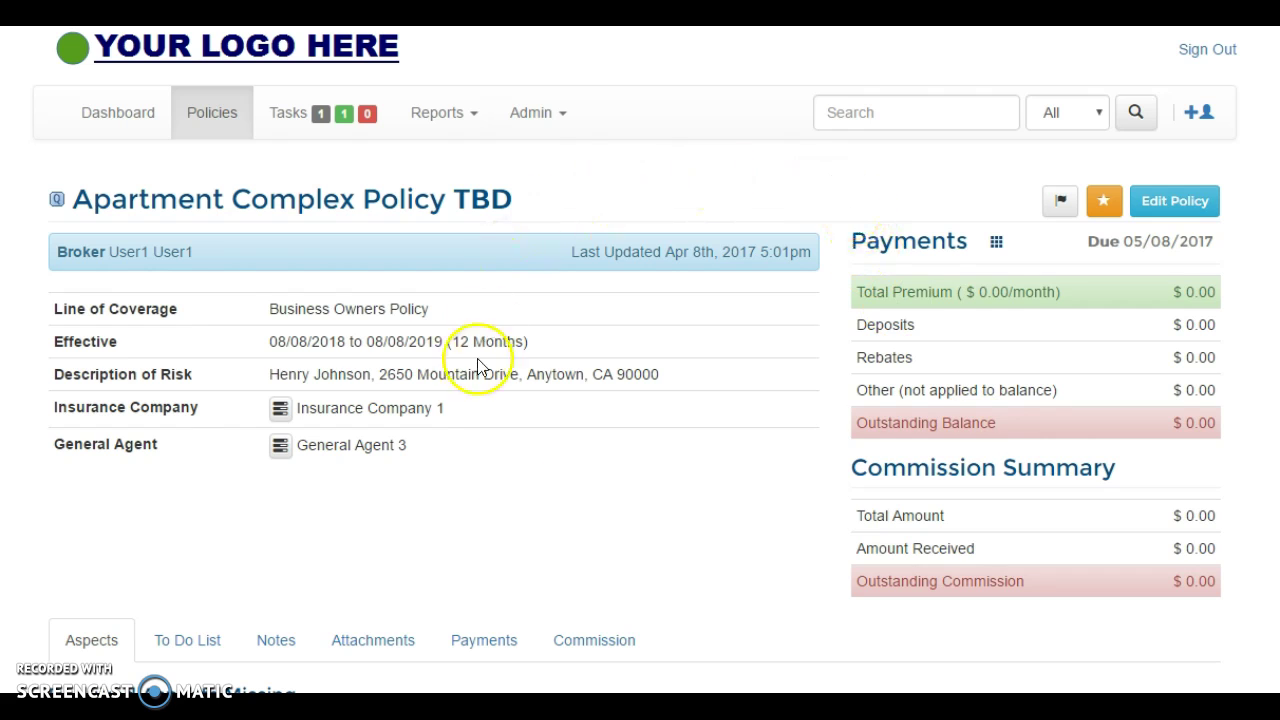
click(187, 640)
scroll(576, 556, down, 2)
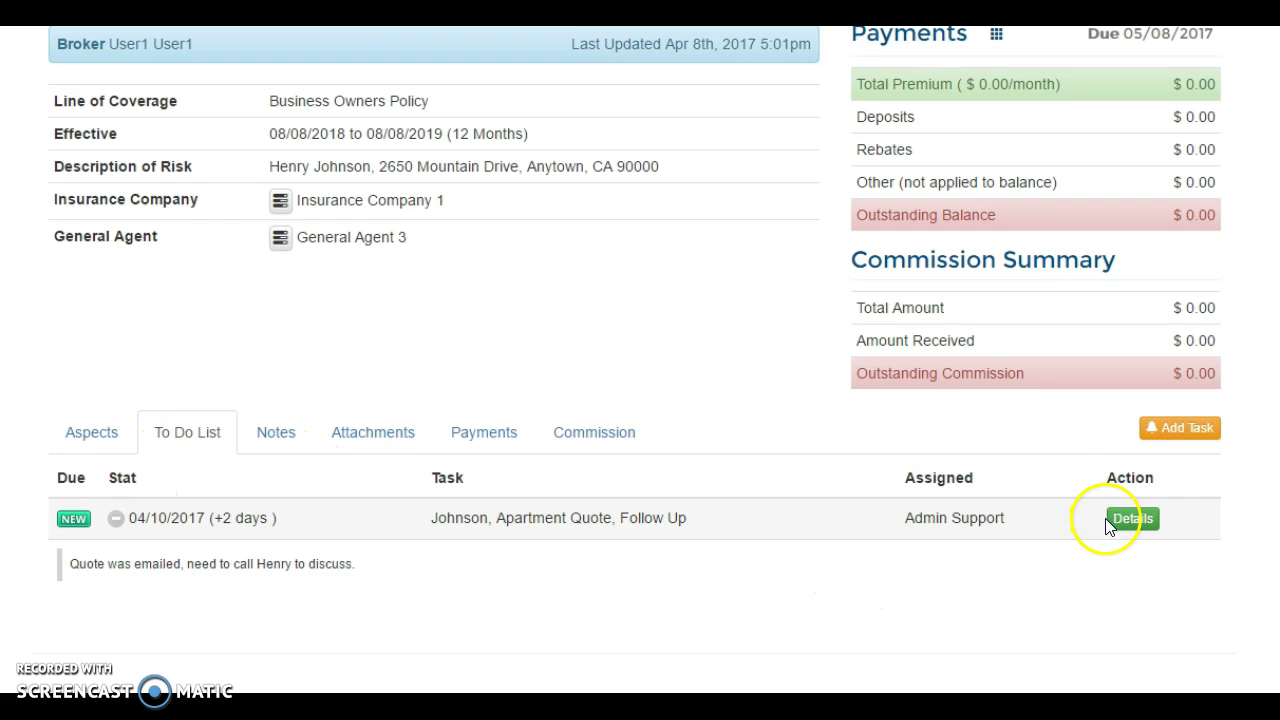
click(1133, 518)
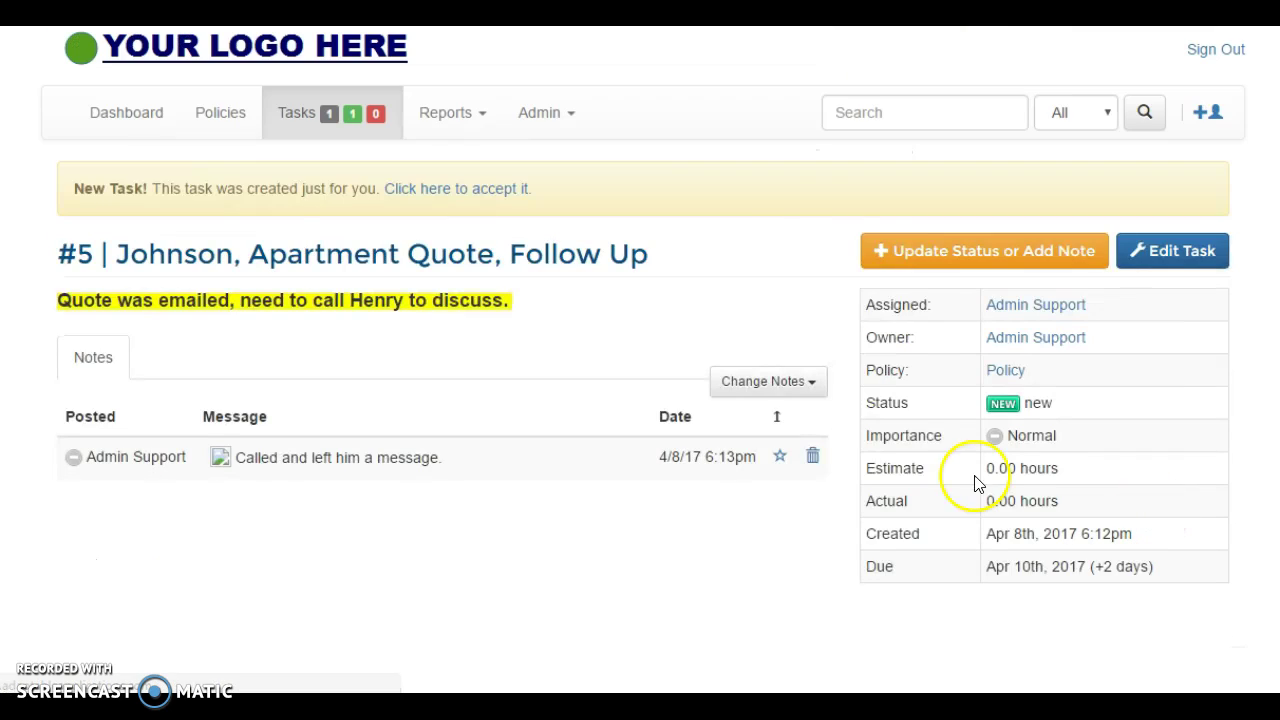
Go through the task's linked policy to the customer's record and reopen the apartment complex policy from the customer's policy list.
click(1004, 370)
scroll(506, 391, down, 3)
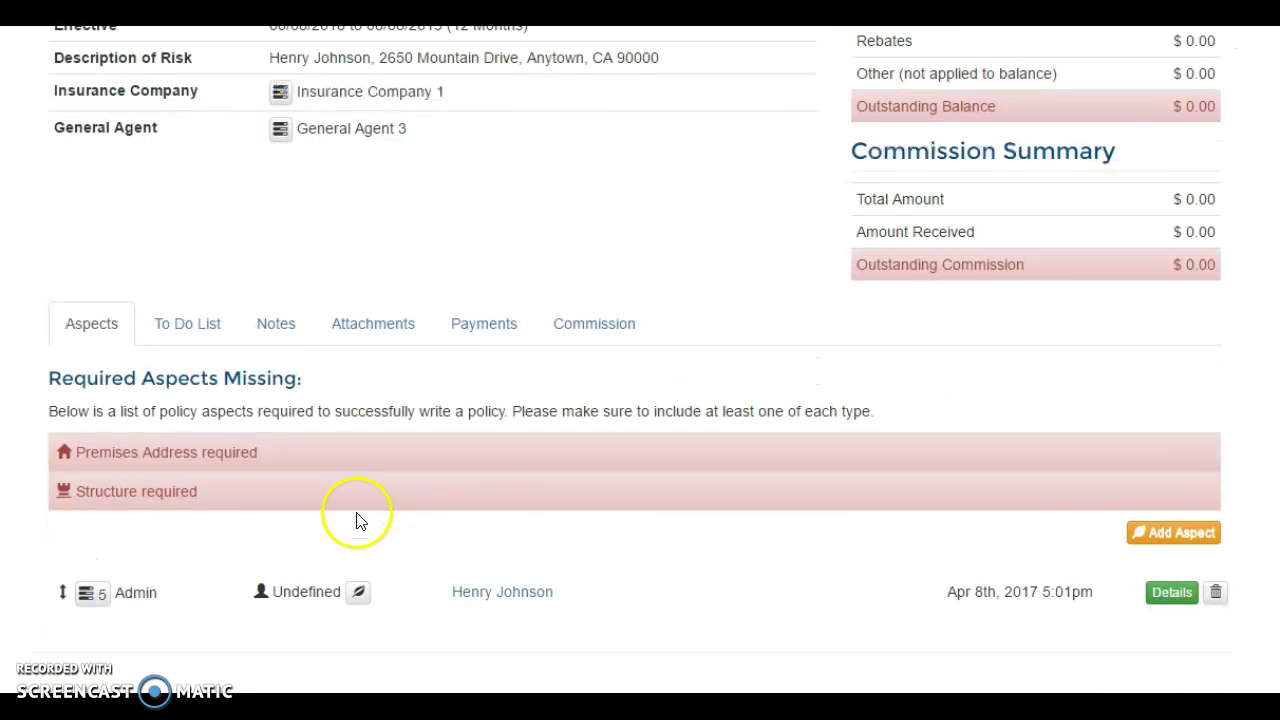
click(506, 593)
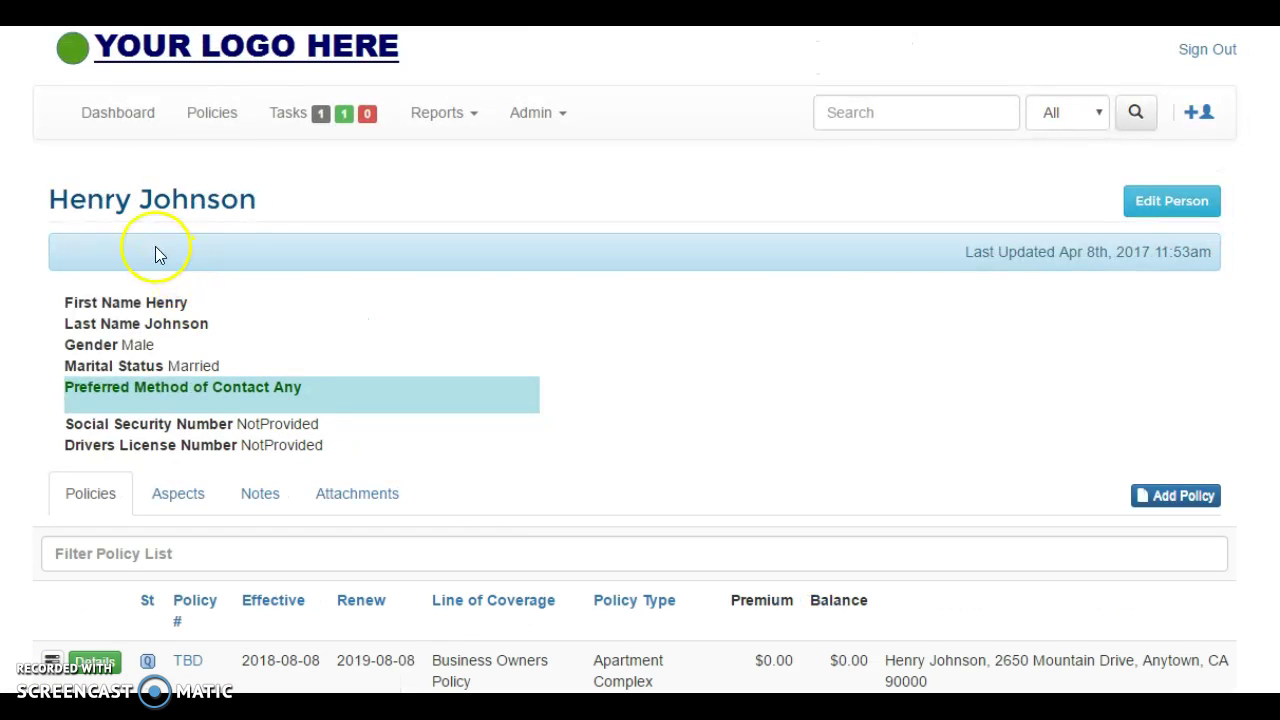
scroll(158, 260, down, 2)
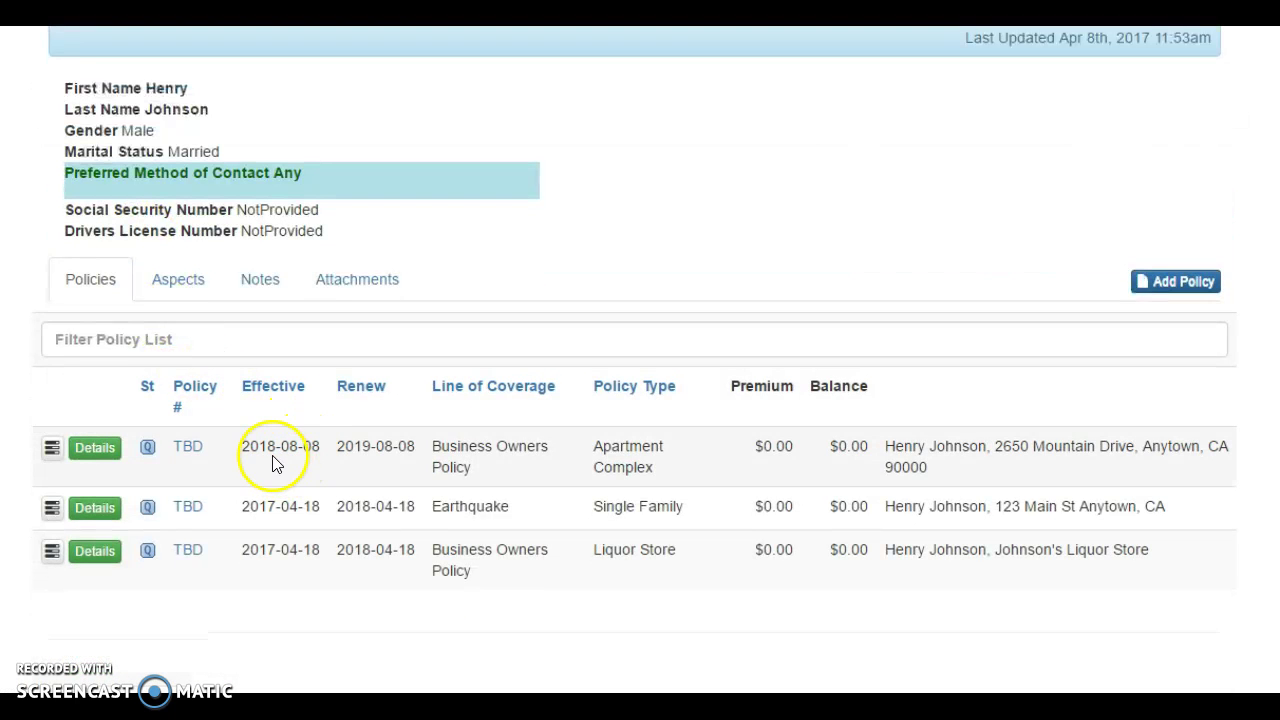
click(188, 448)
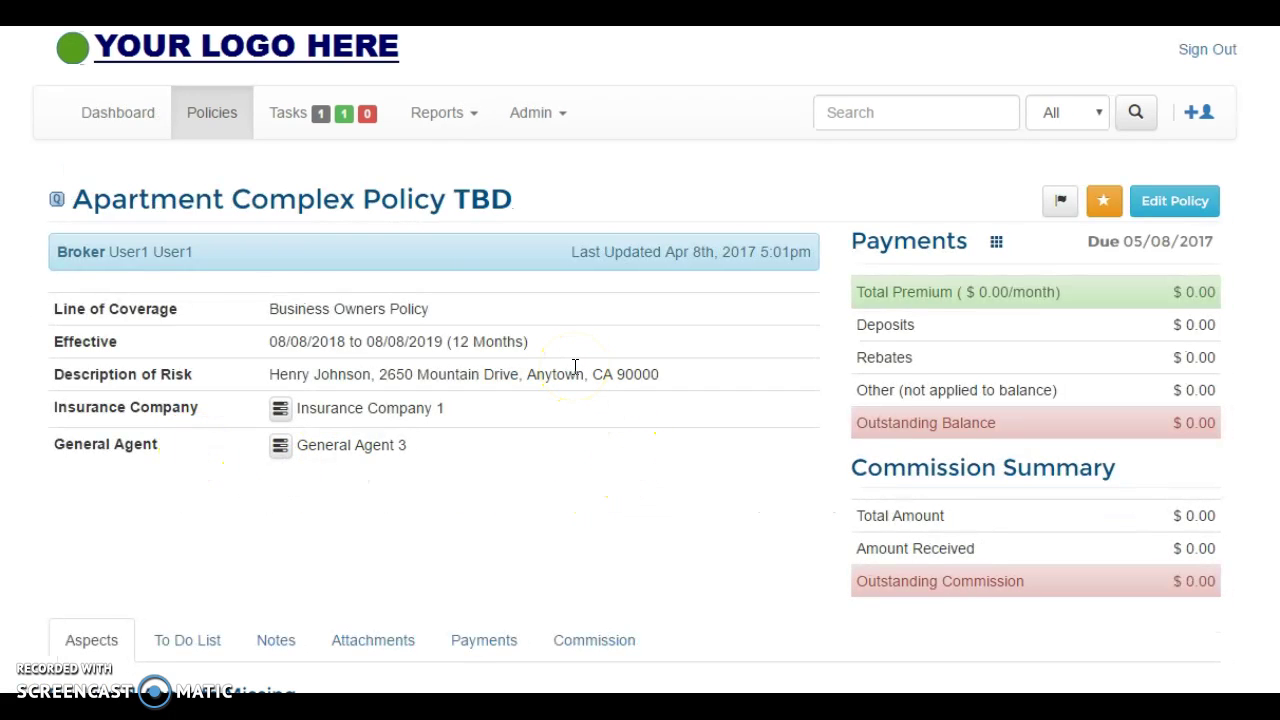
Edit the apartment complex policy to change its status to Quoted and save the policy.
scroll(575, 370, down, 2)
scroll(937, 450, up, 1)
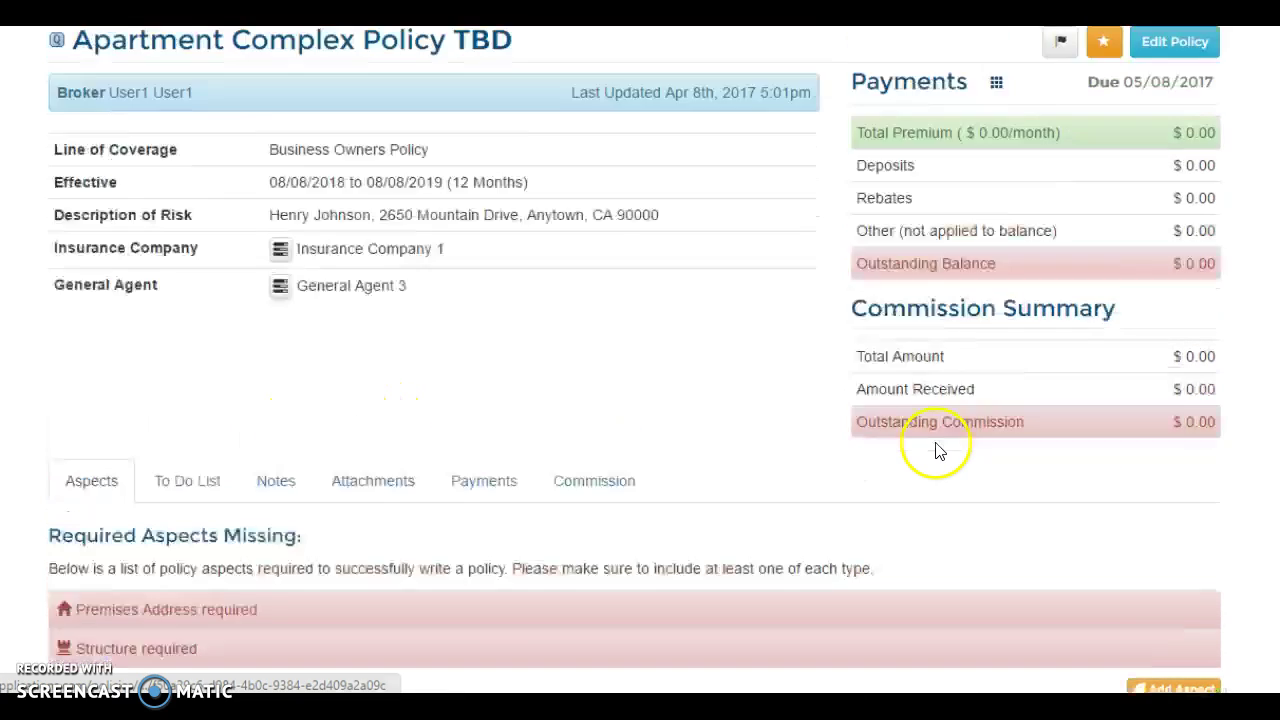
scroll(937, 450, up, 2)
click(1170, 212)
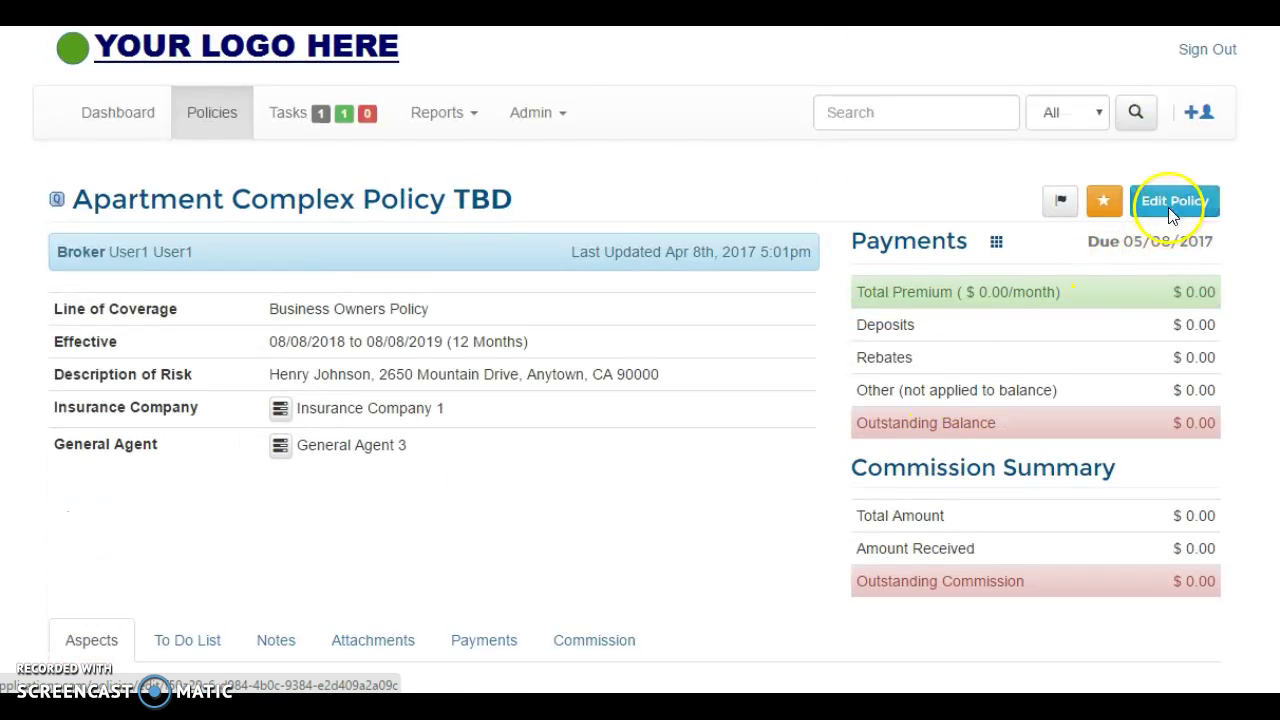
scroll(520, 335, down, 6)
scroll(440, 443, down, 4)
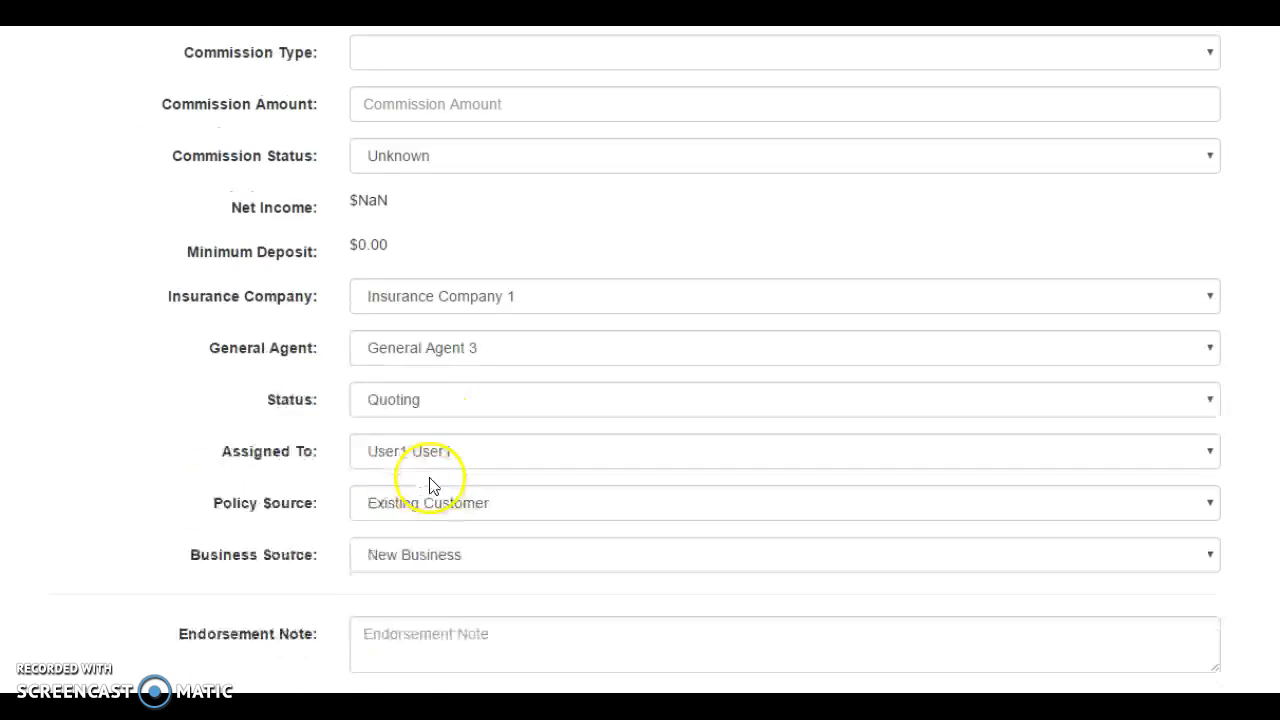
click(423, 394)
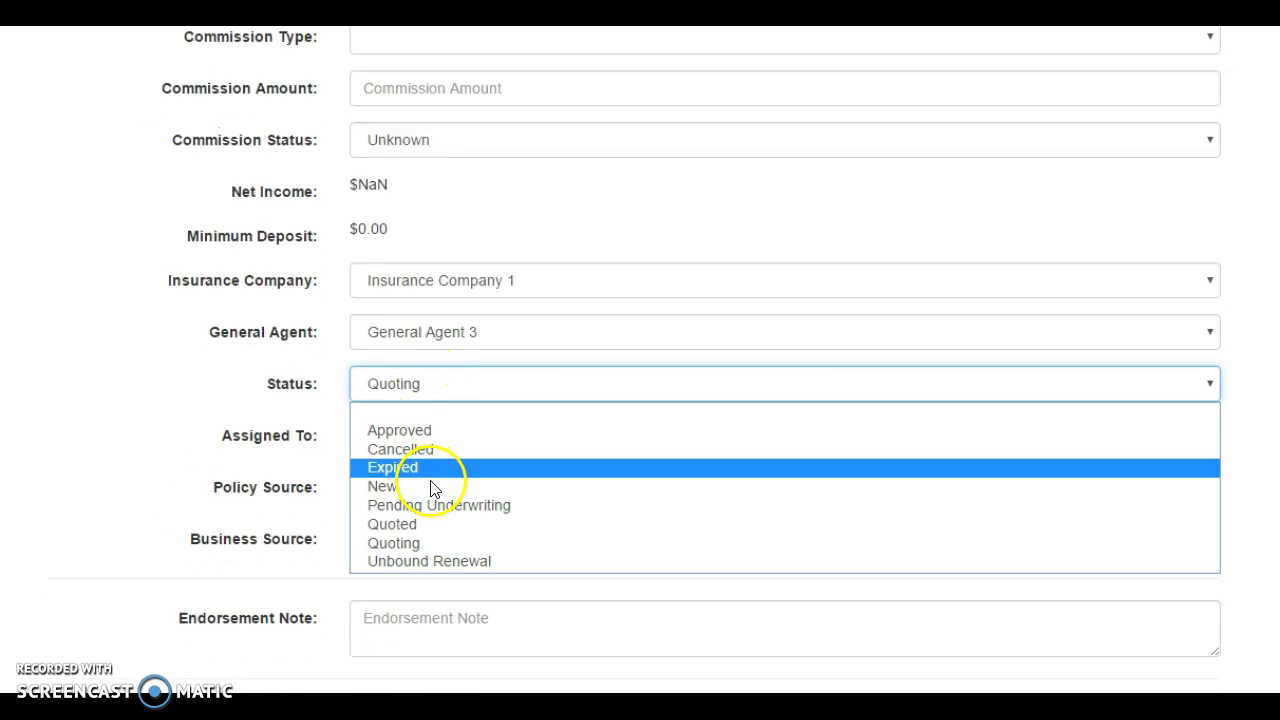
click(426, 525)
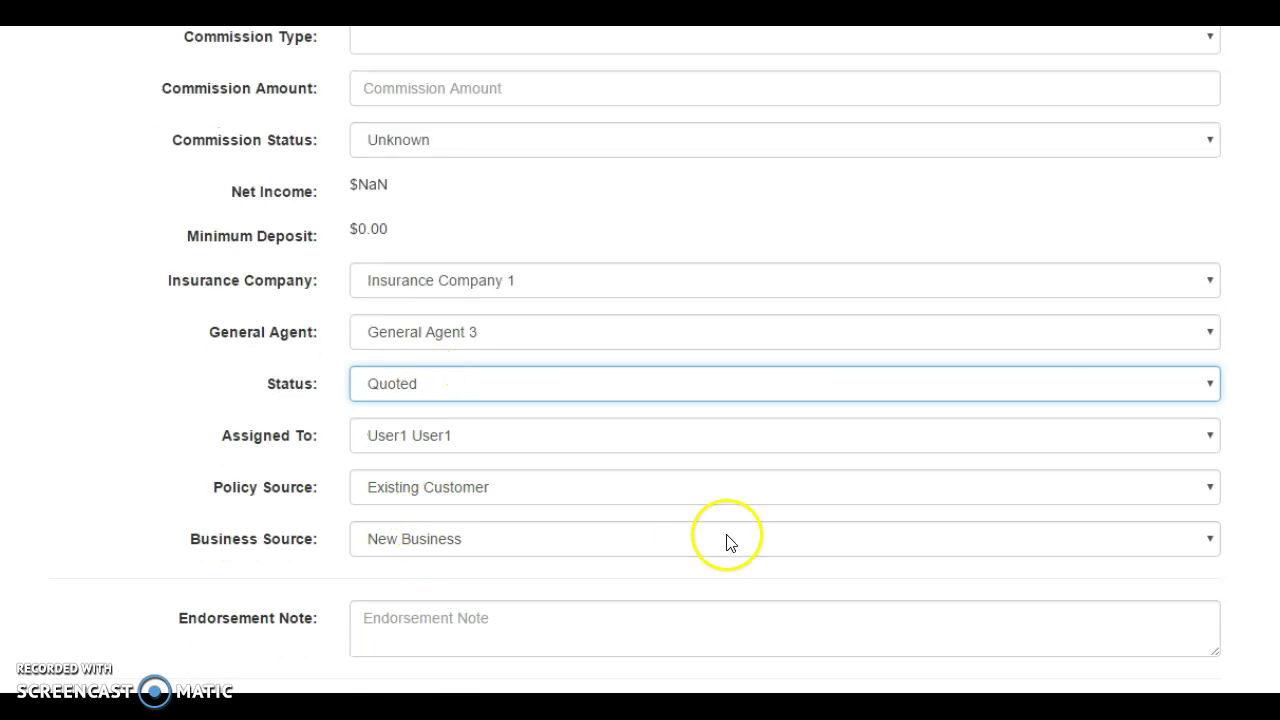
scroll(726, 540, down, 1)
click(466, 652)
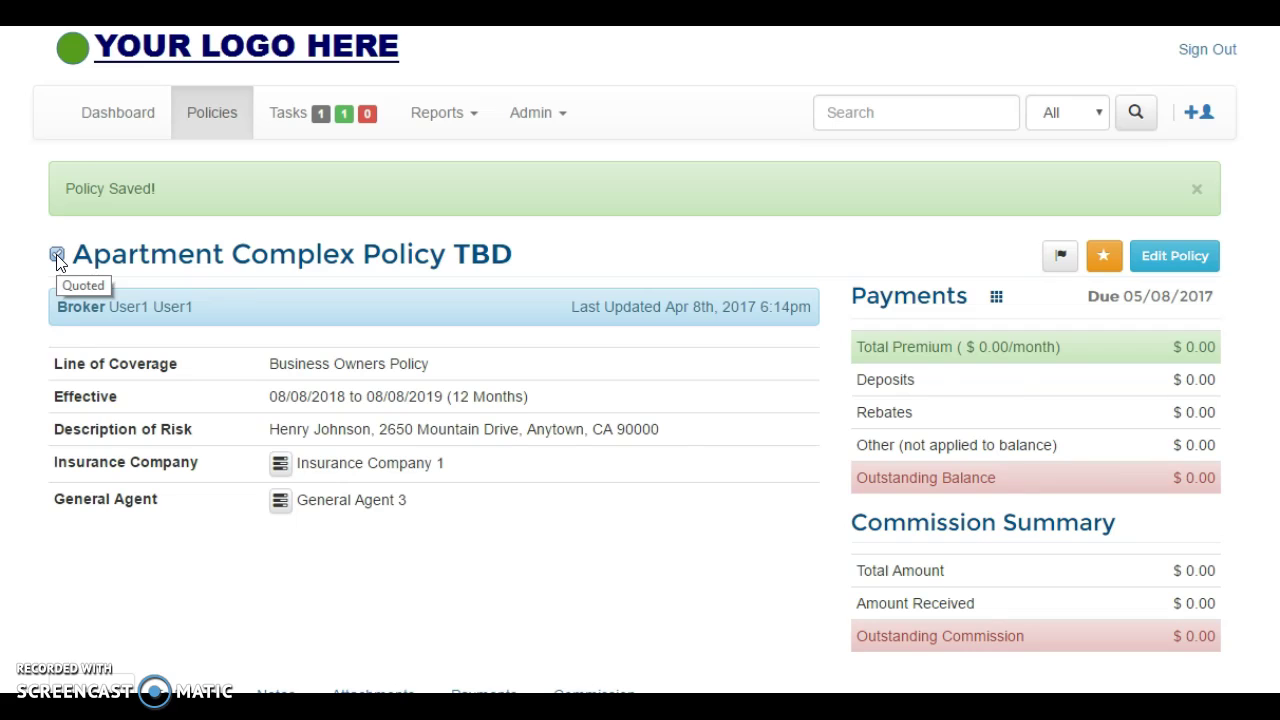
Check the dashboard's list of policies being quoted and its list of quoted policies.
click(114, 115)
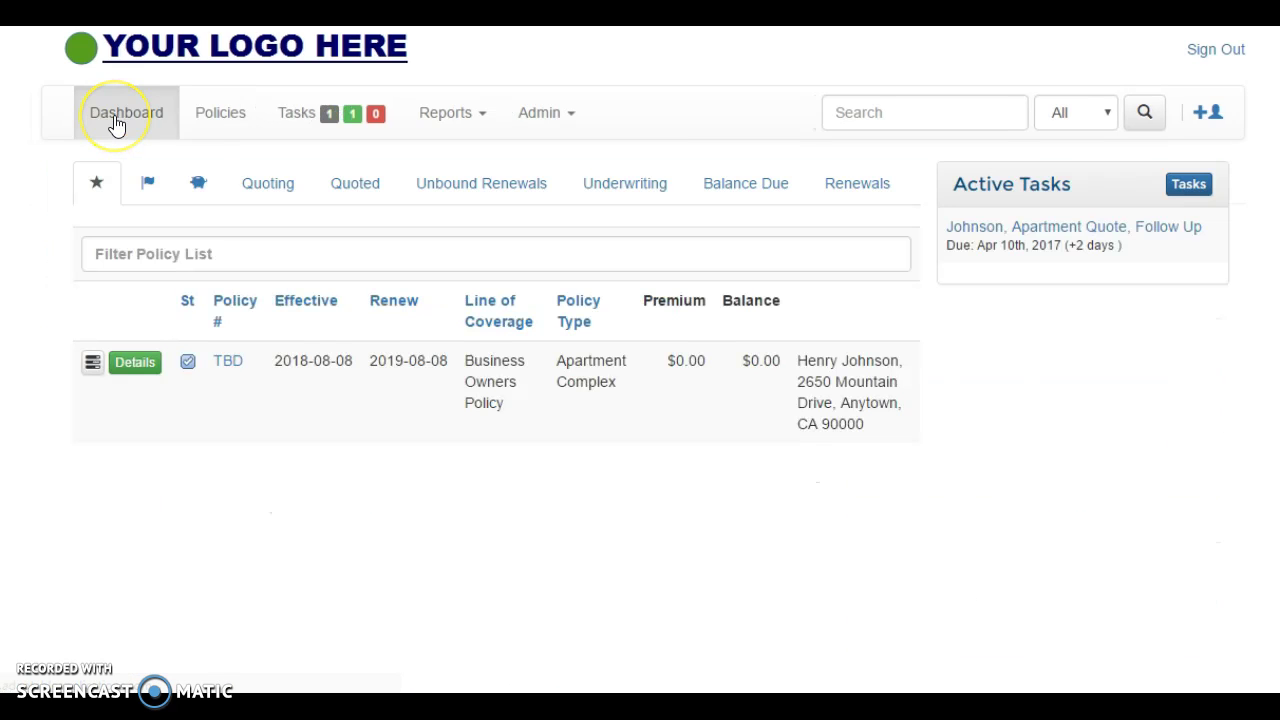
click(272, 192)
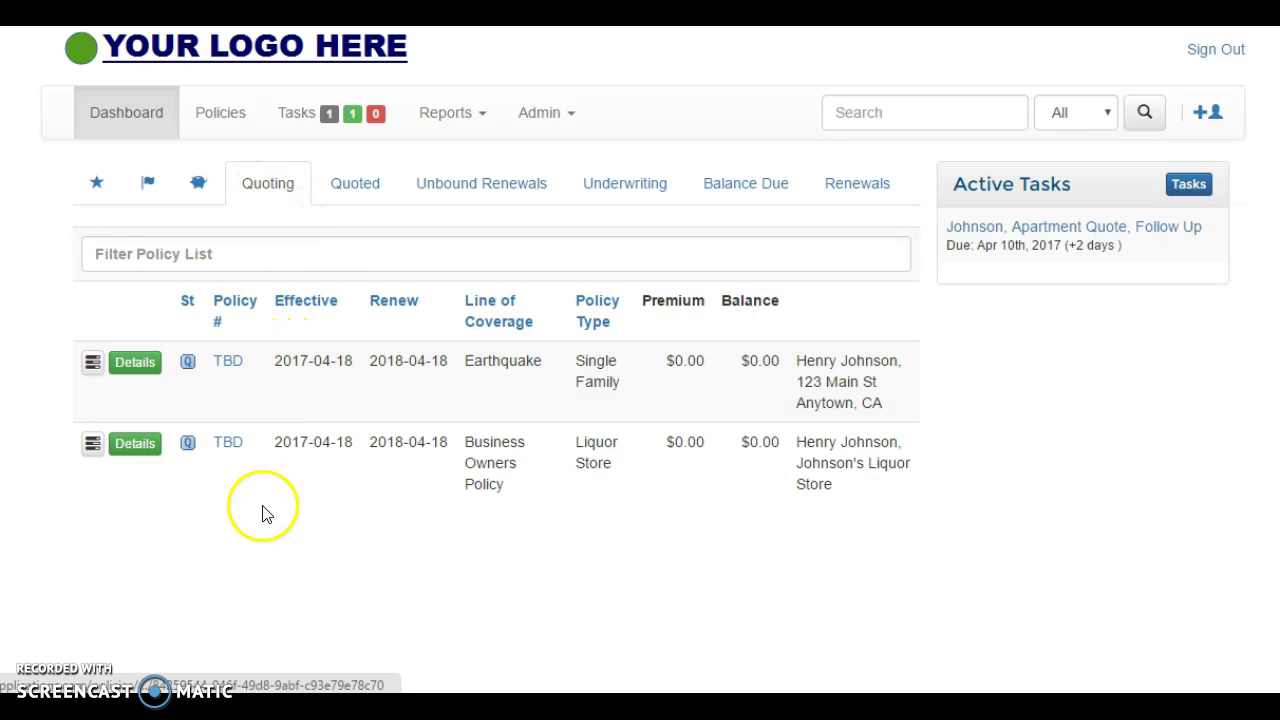
click(354, 193)
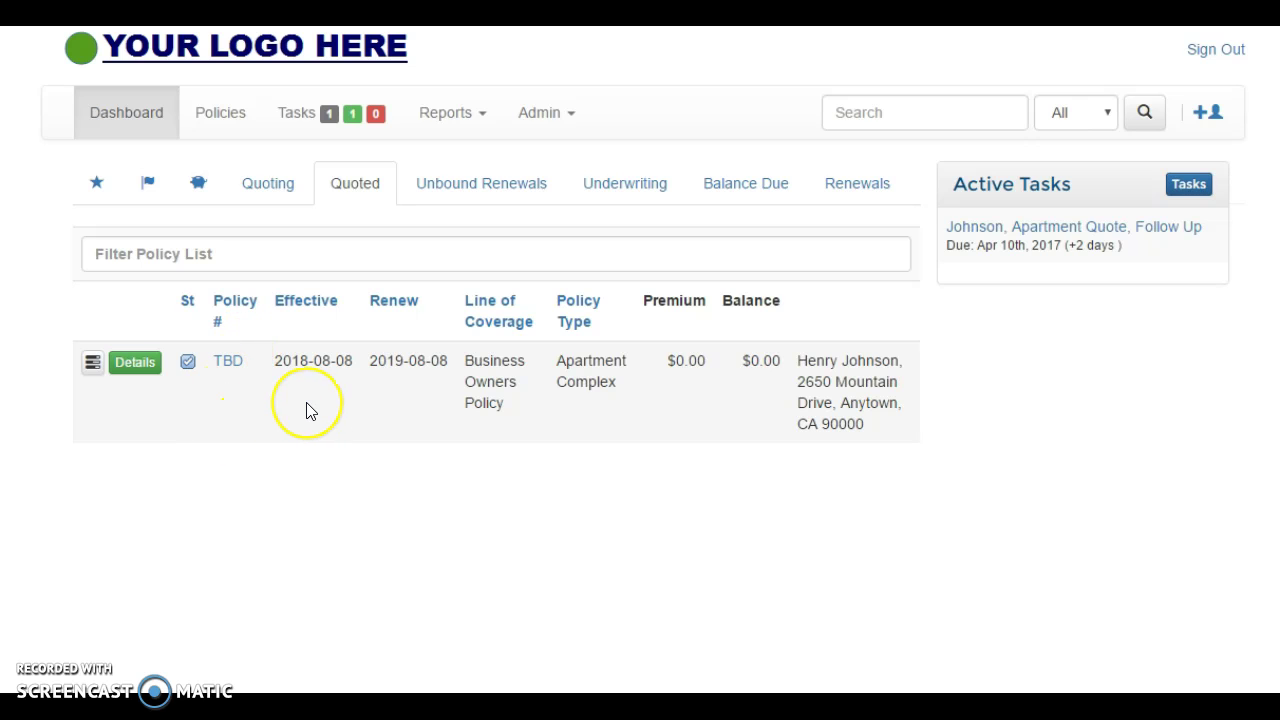
Open the quoted apartment complex policy and view its attachments.
click(229, 366)
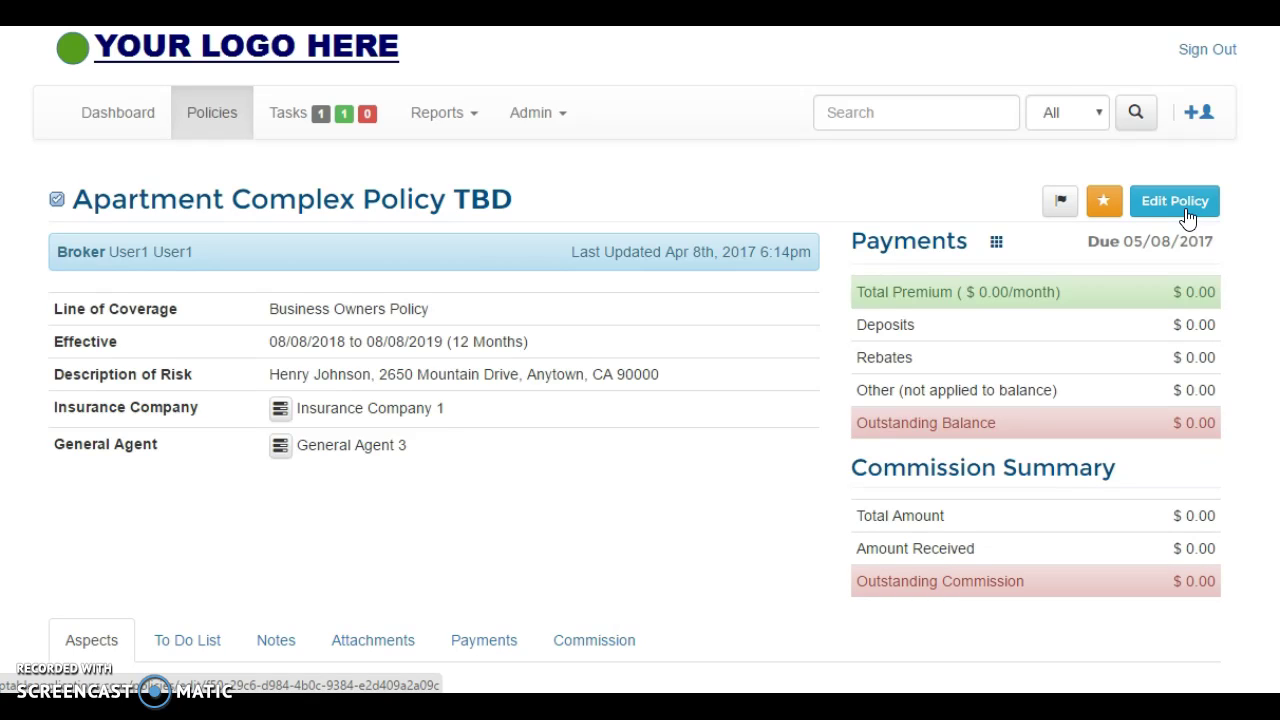
click(376, 636)
scroll(597, 530, down, 2)
scroll(600, 520, up, 2)
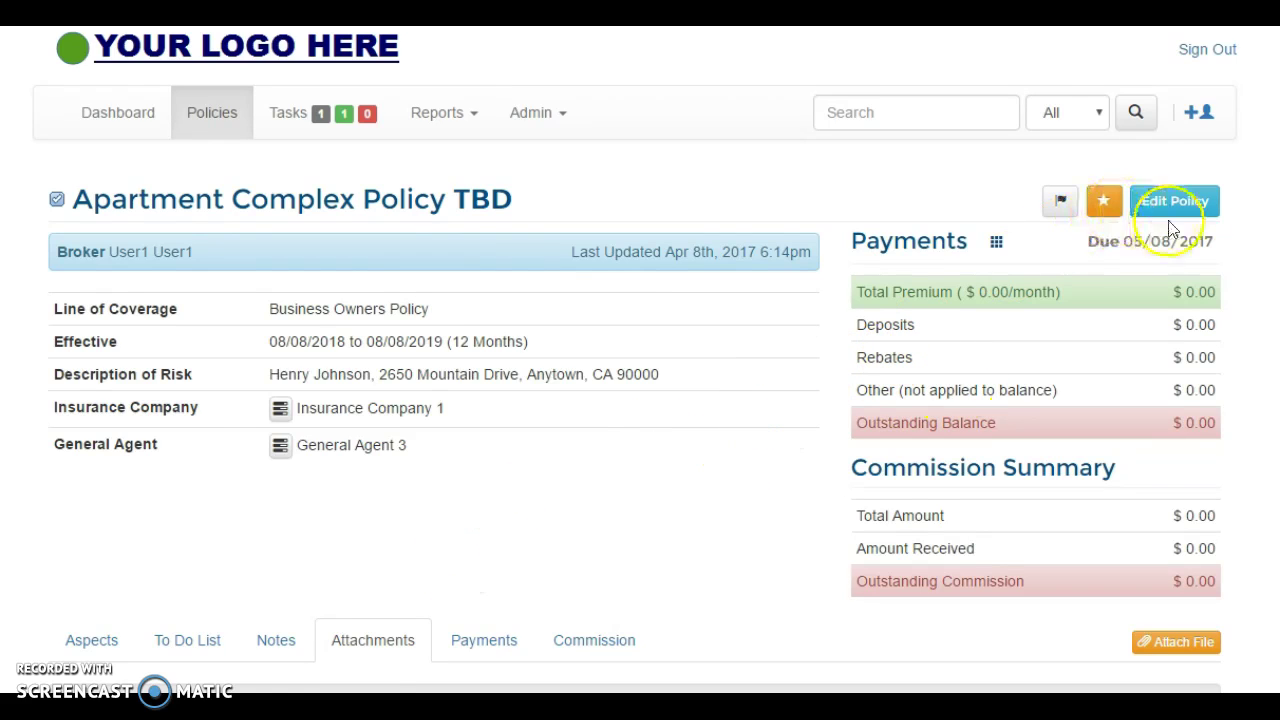
Open the apartment complex policy for editing and replace the TBD placeholder with the policy number.
click(1190, 203)
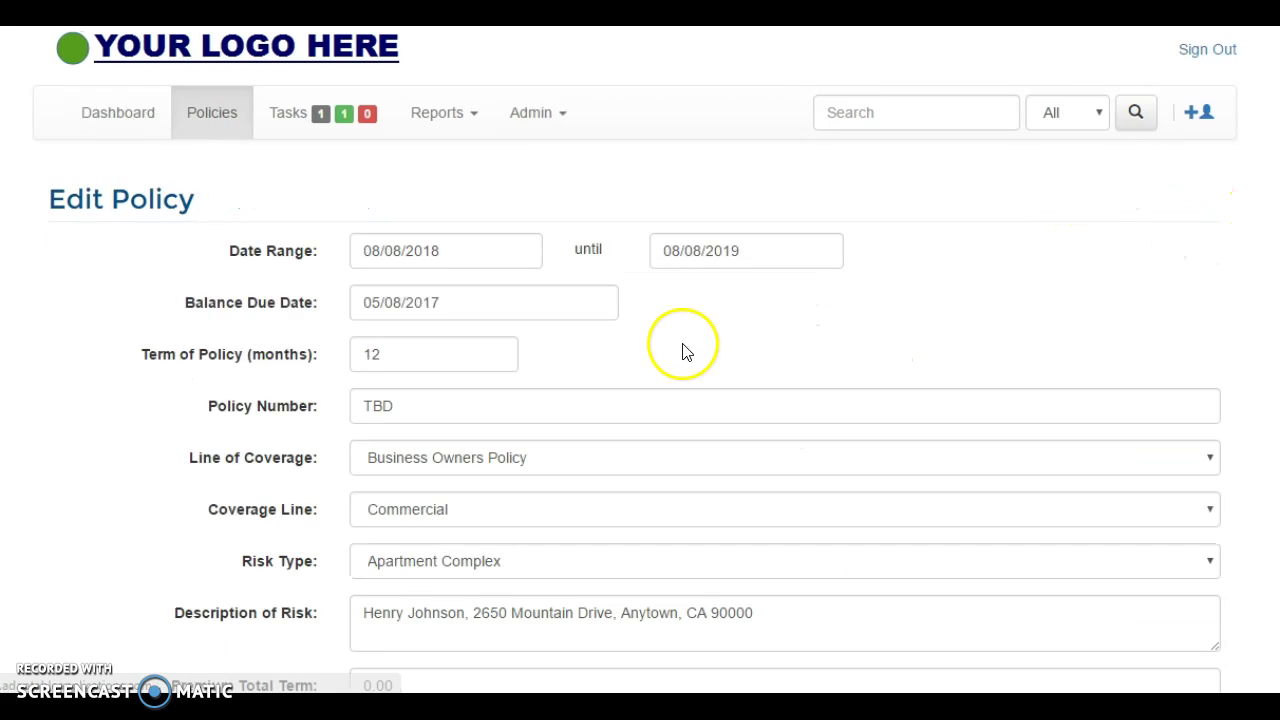
click(318, 412)
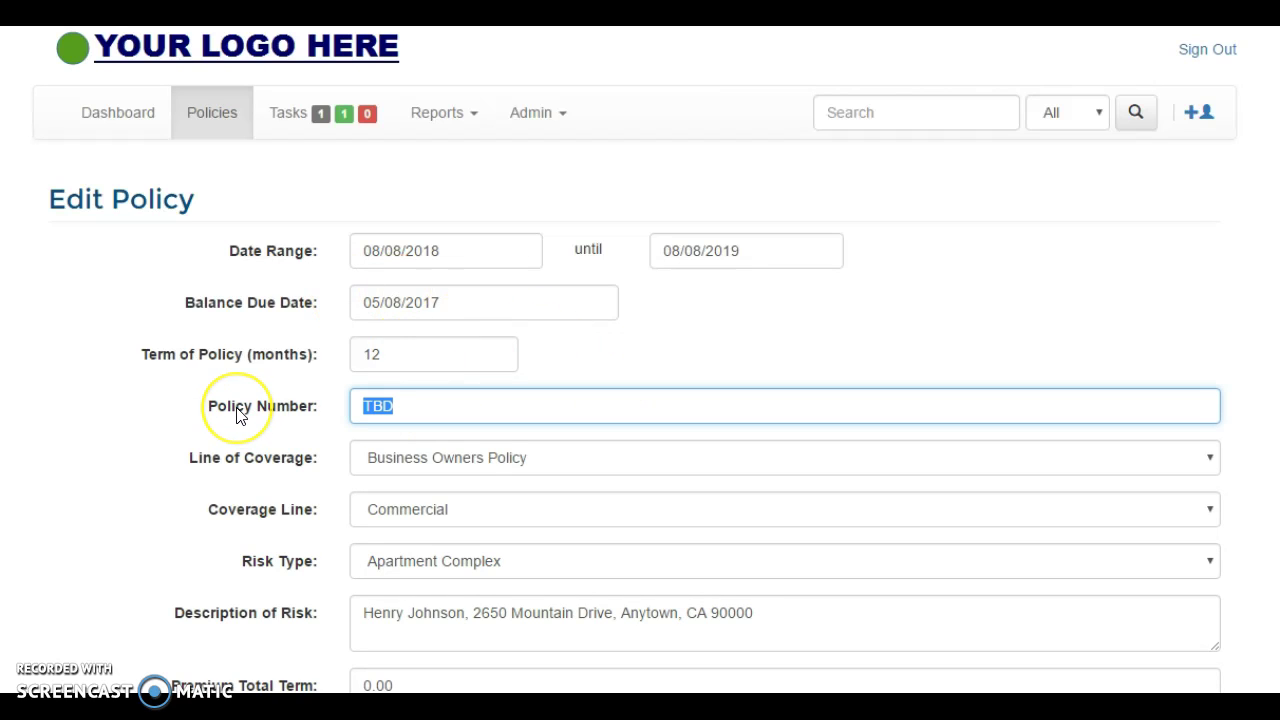
text(123456)
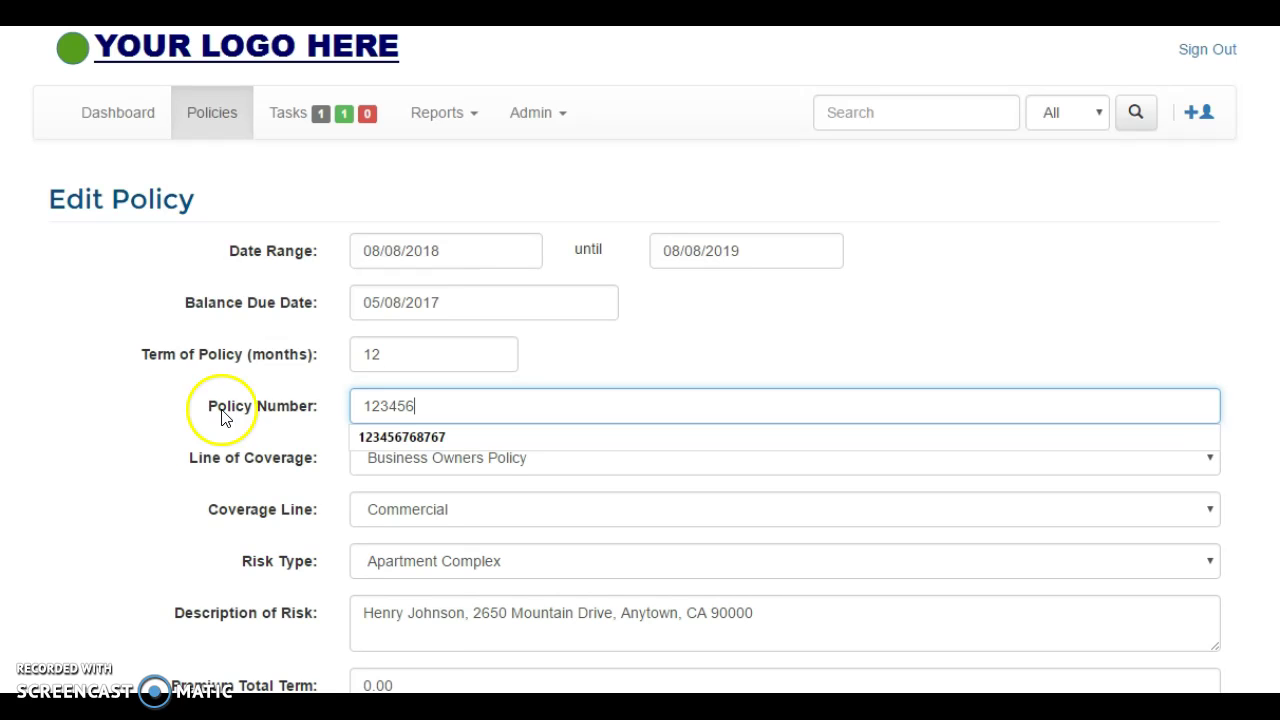
click(166, 434)
Set the total term premium to 4500, the policy fees to 100 and the inspection fees to 100.
scroll(566, 480, down, 2)
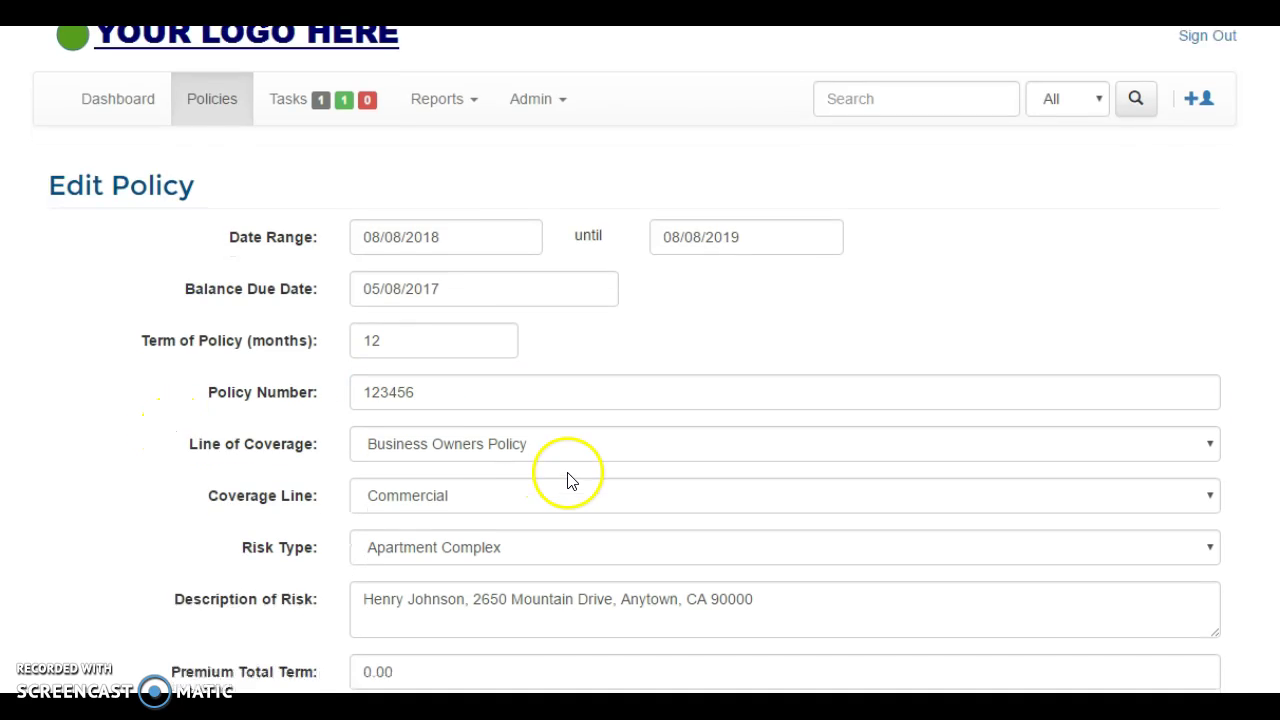
click(215, 480)
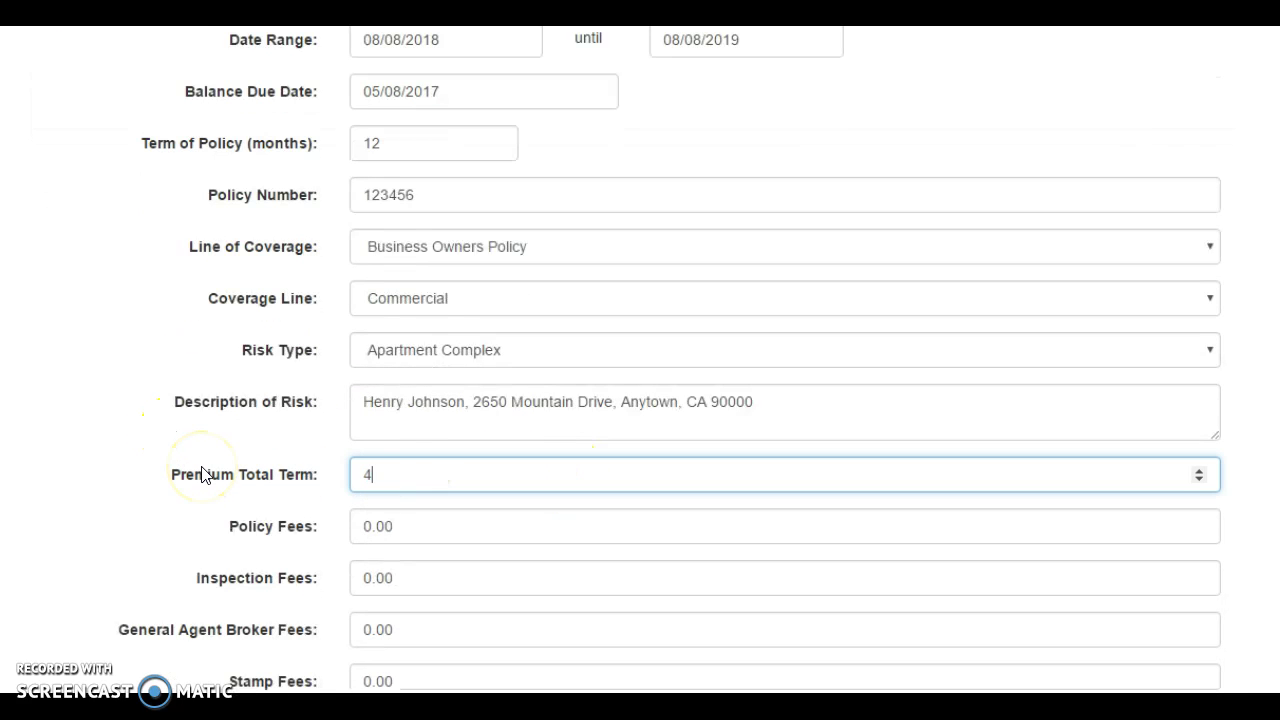
click(300, 536)
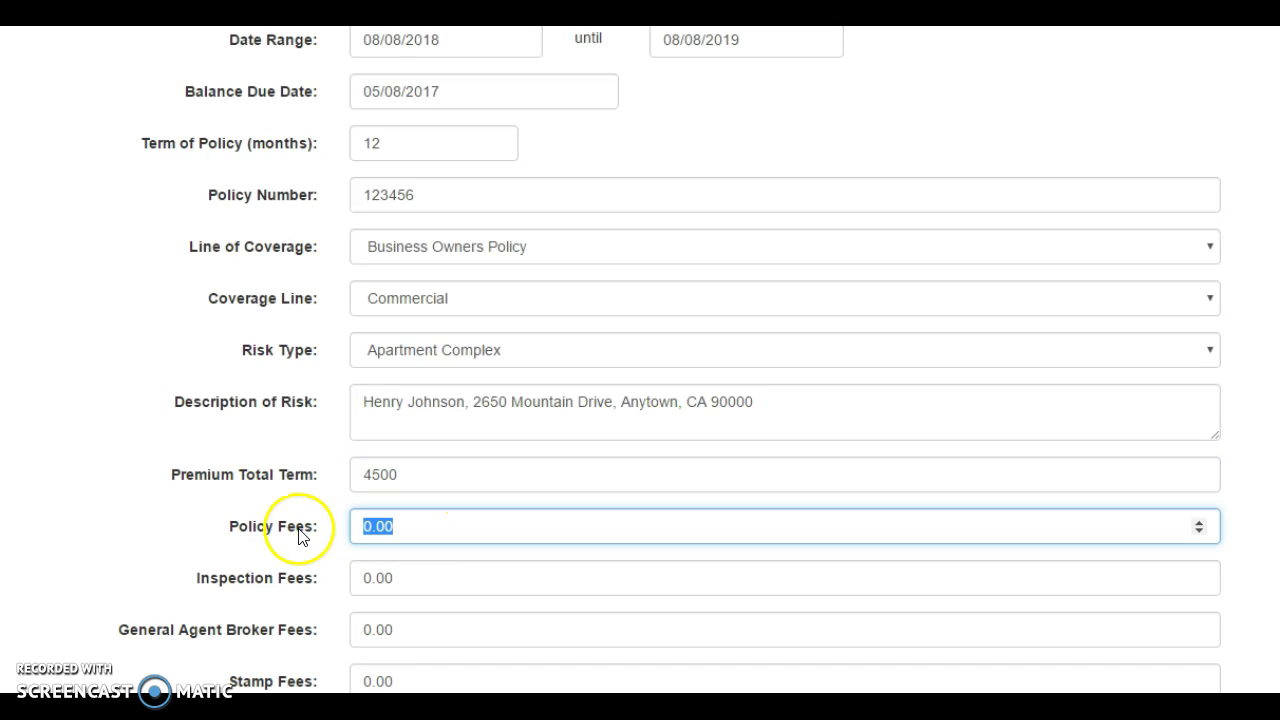
click(346, 566)
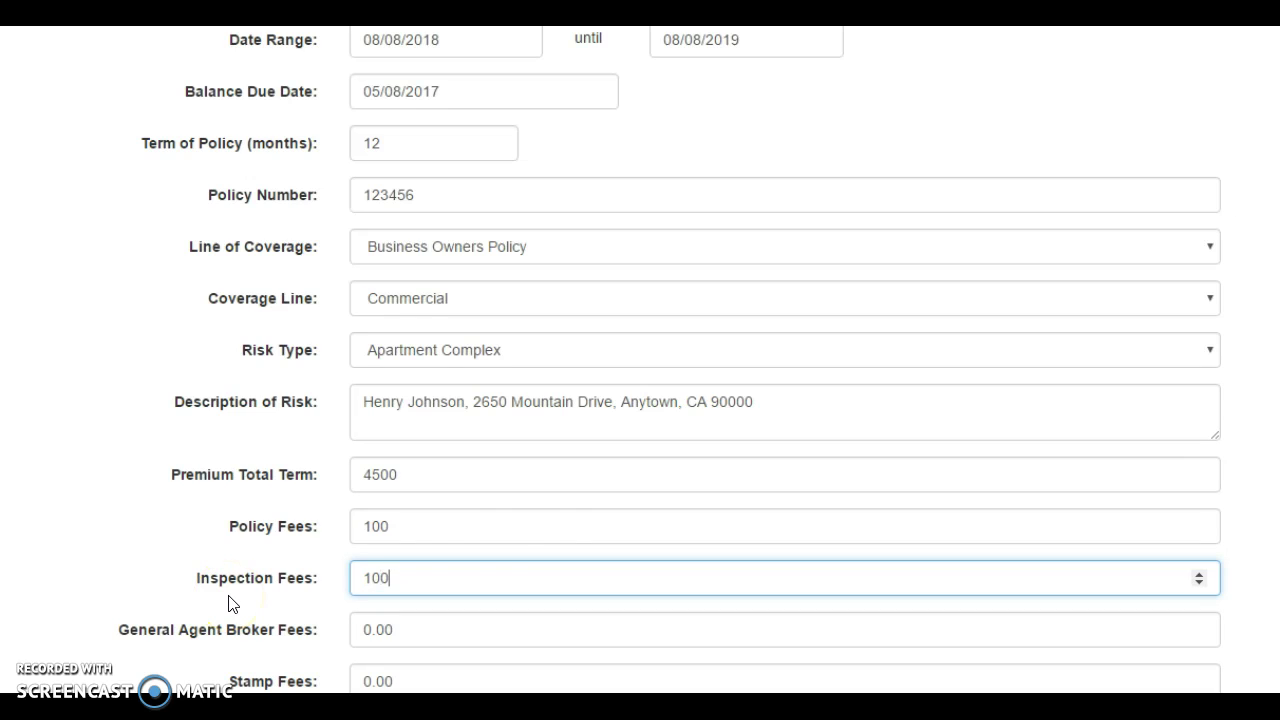
scroll(537, 514, down, 3)
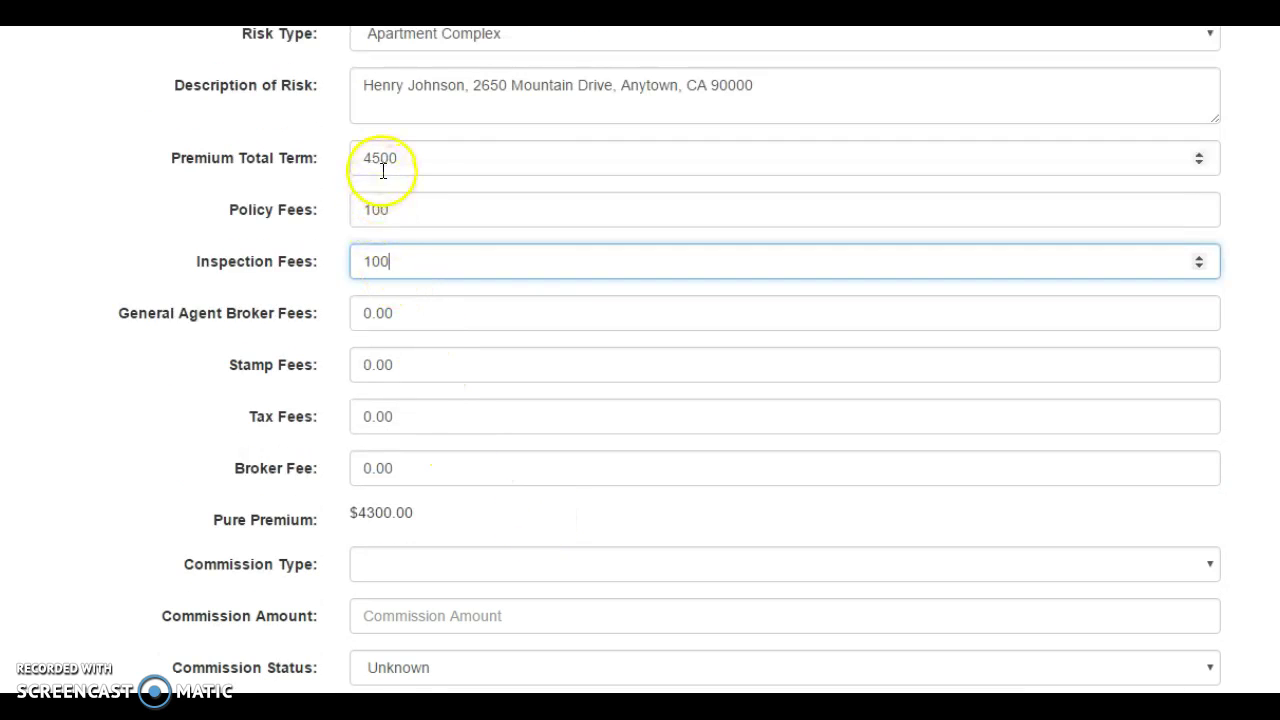
Set the policy's commission type to Percent with a commission percent of 12.
drag(414, 510, 365, 510)
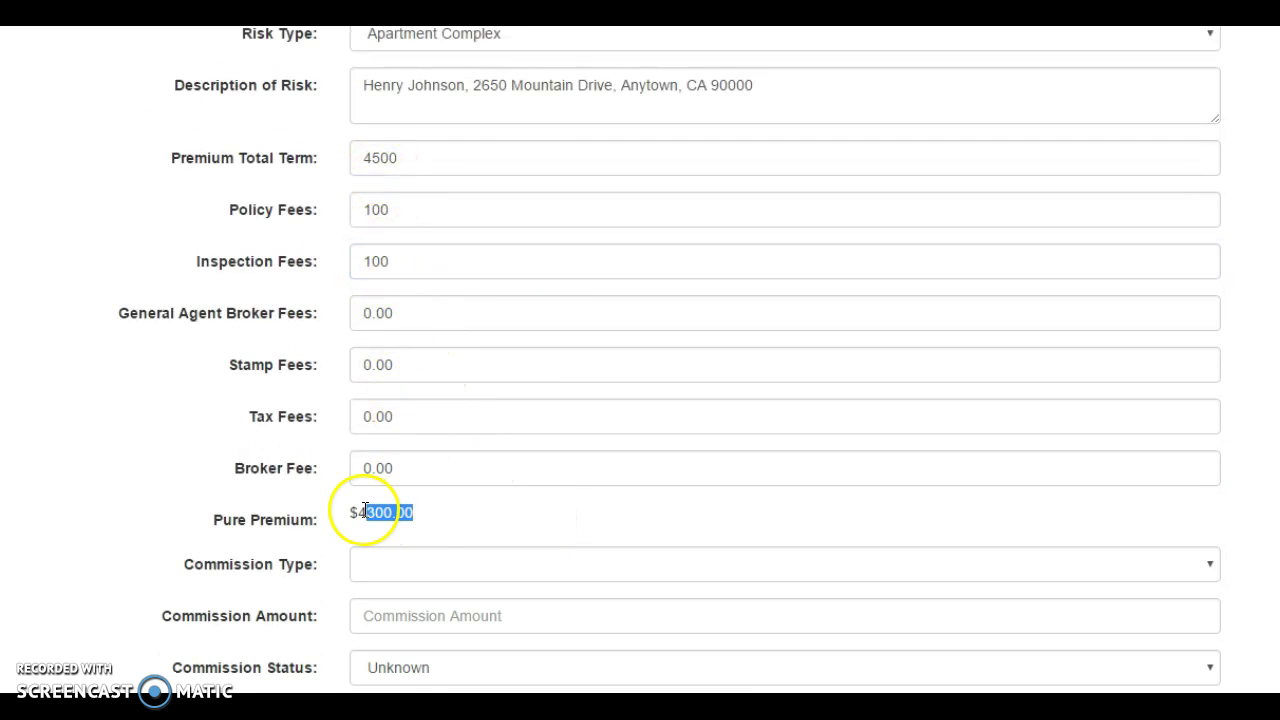
click(478, 516)
click(428, 568)
click(414, 606)
click(413, 604)
text(12)
click(367, 613)
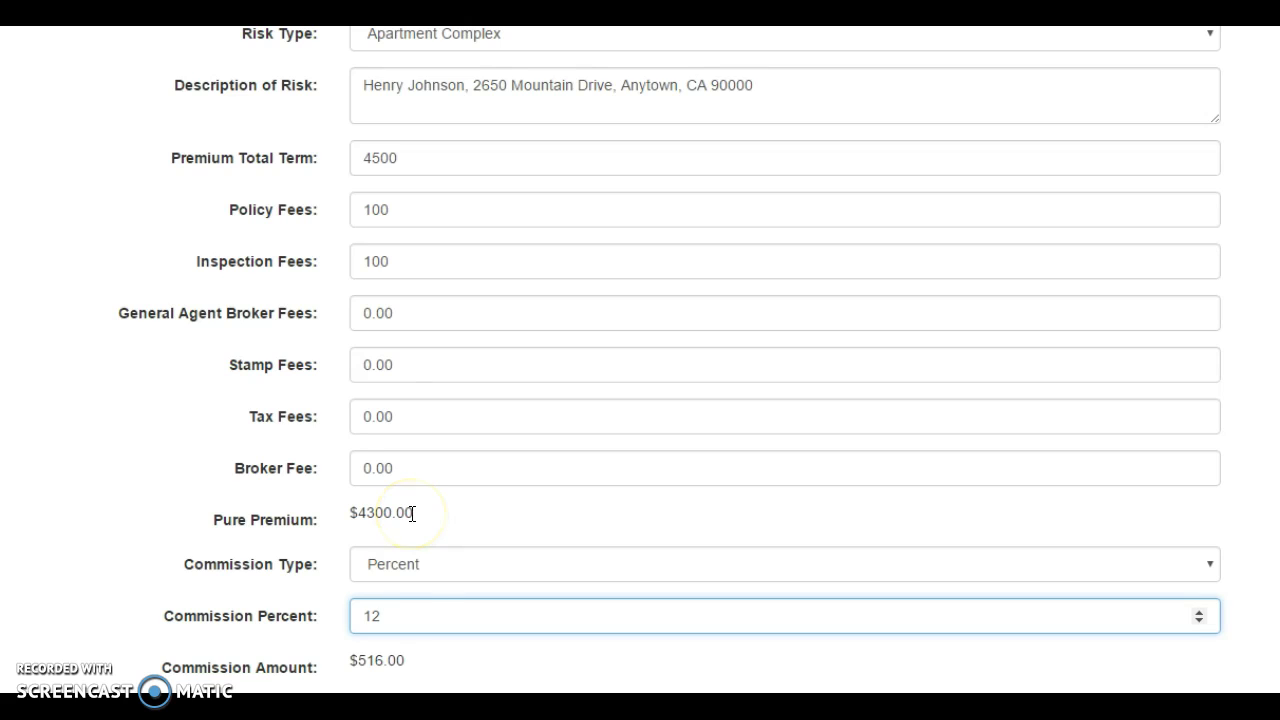
Change the commission percent to 10 and set the commission status to Commission Pending.
drag(406, 621, 358, 605)
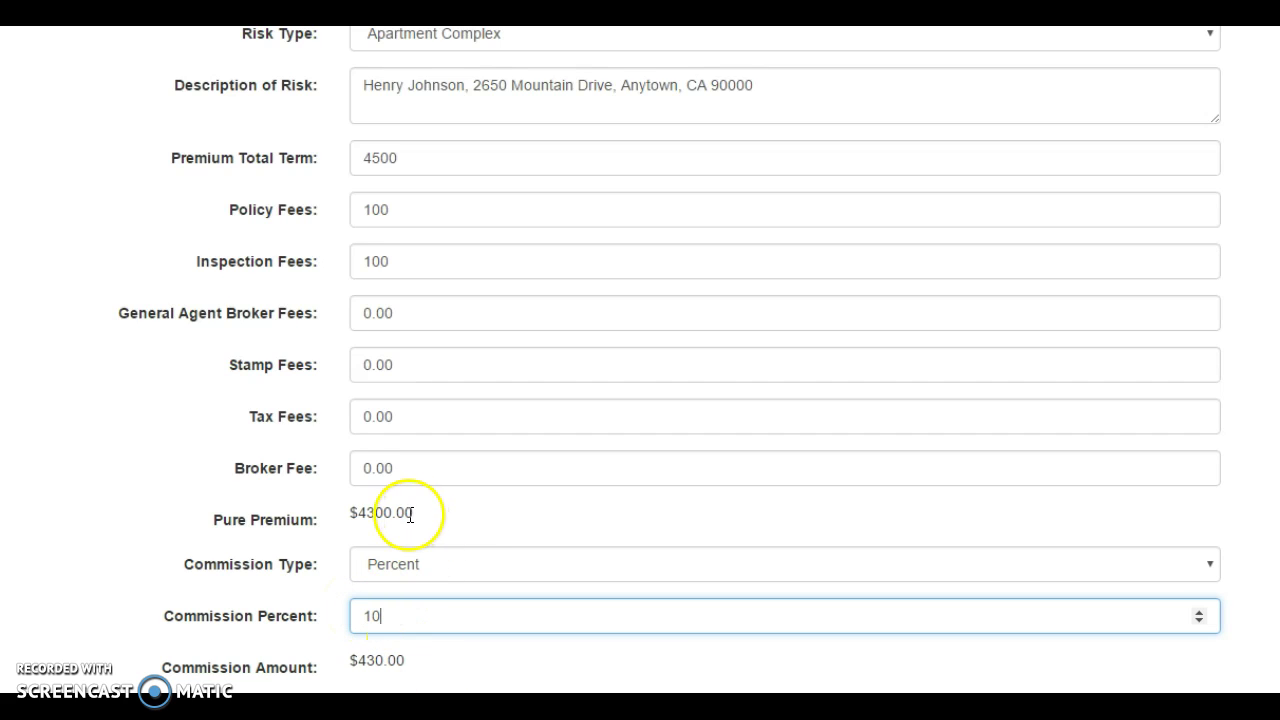
click(507, 531)
scroll(514, 532, down, 3)
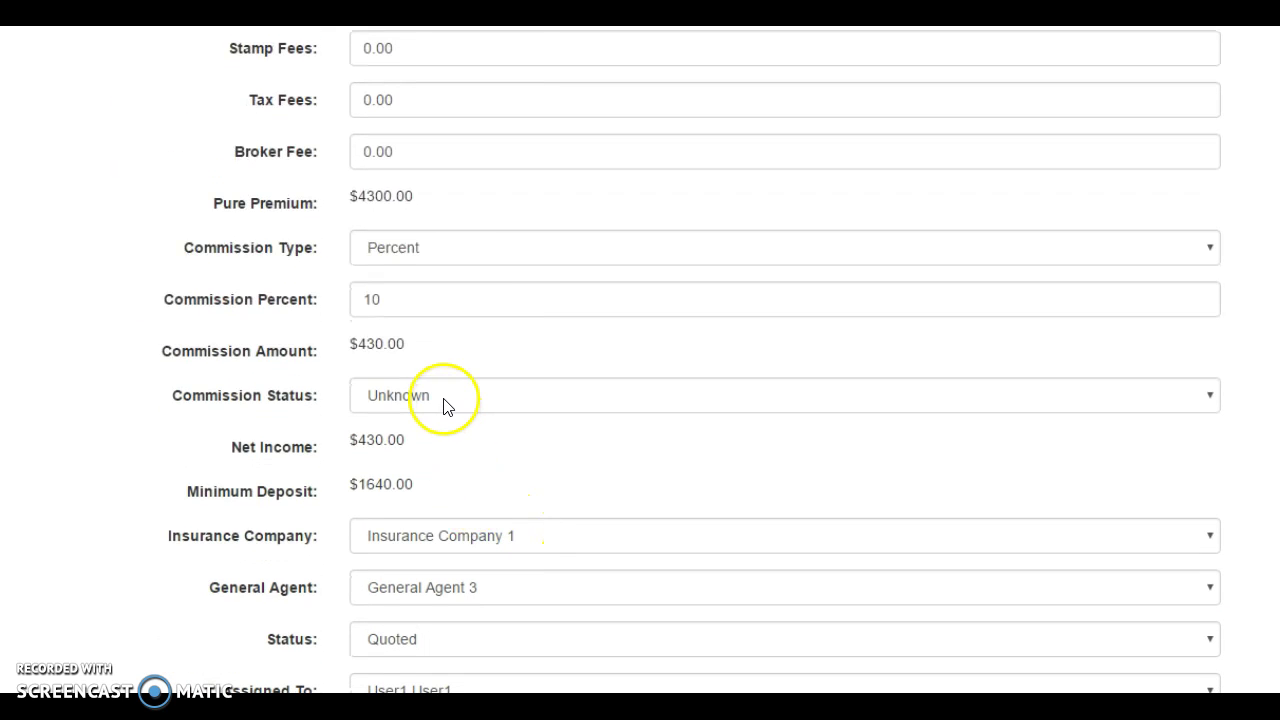
click(446, 406)
click(484, 479)
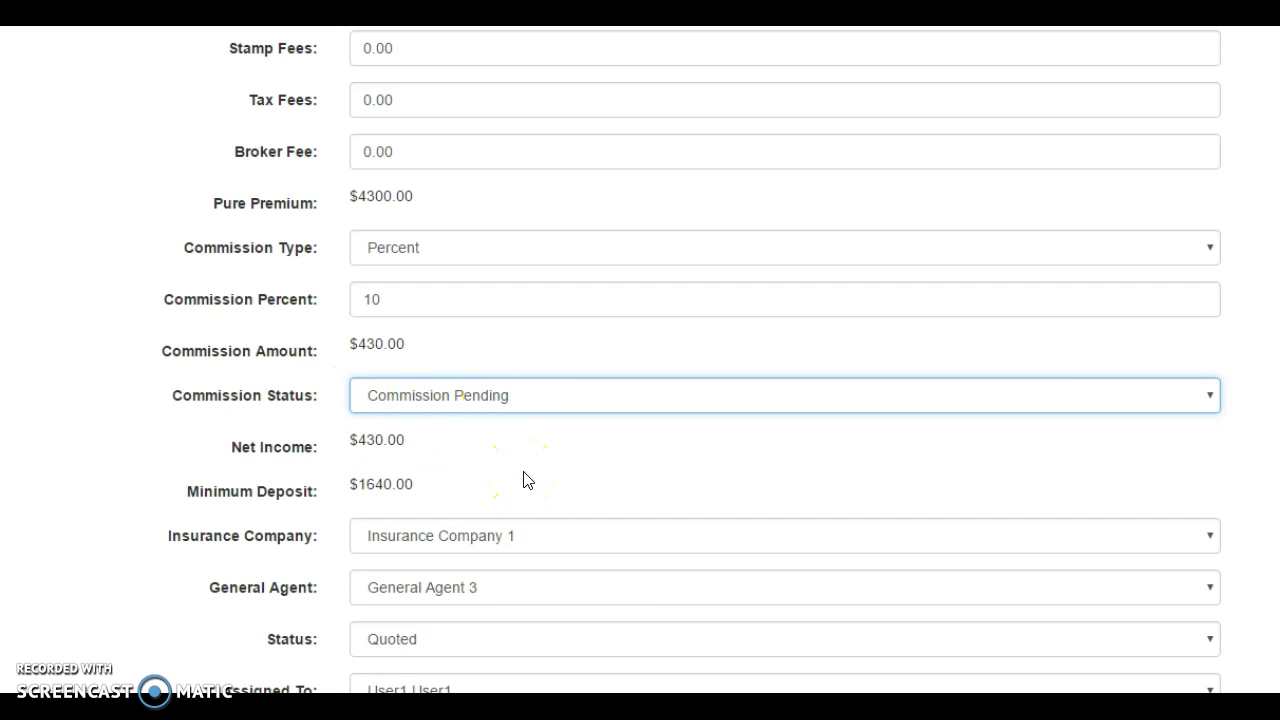
Review the available insurance companies and general agents for the policy, keeping Insurance Company 1 and General Agent 3.
click(464, 541)
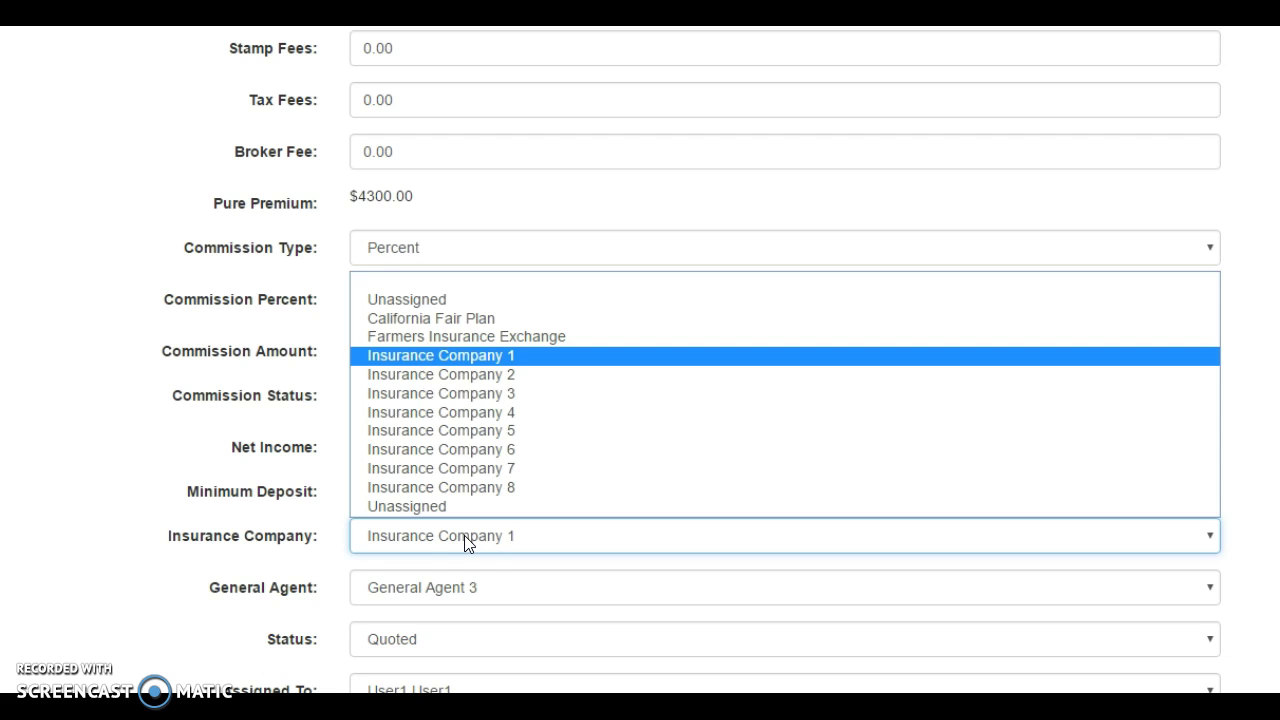
click(464, 535)
click(450, 590)
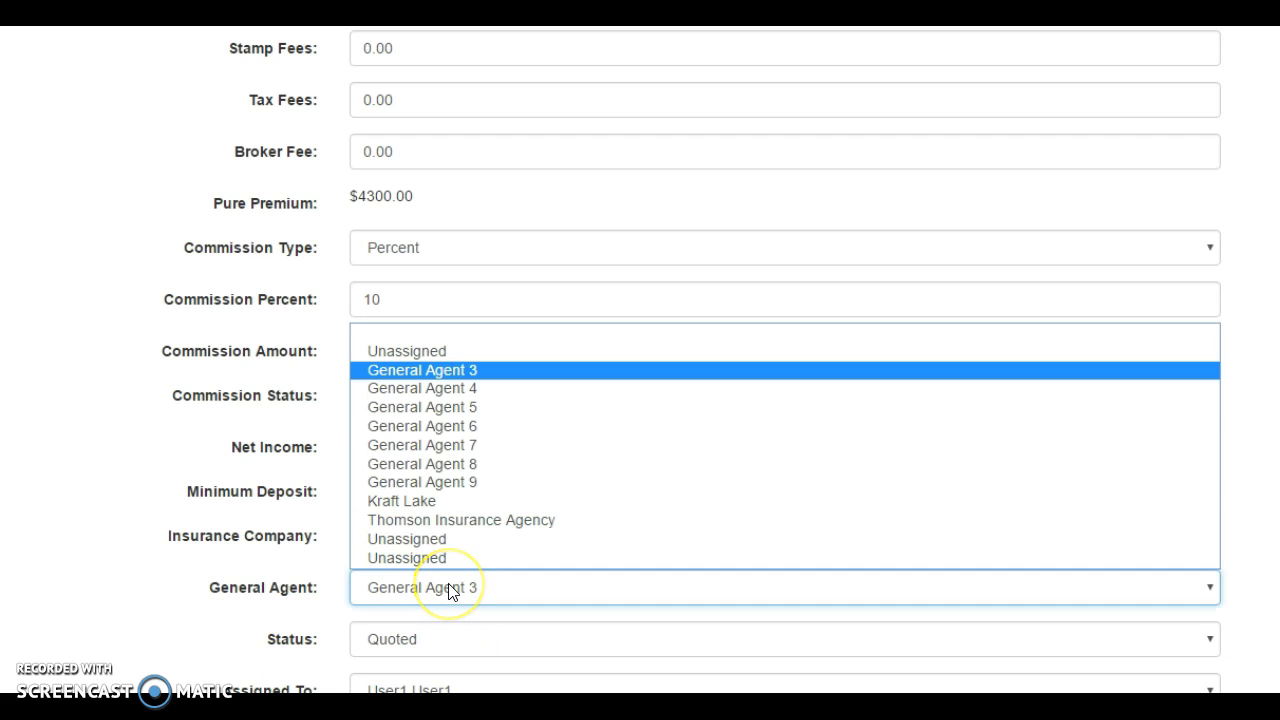
click(450, 590)
Set the policy's status to Pending Underwriting and save the updated policy.
scroll(494, 623, down, 2)
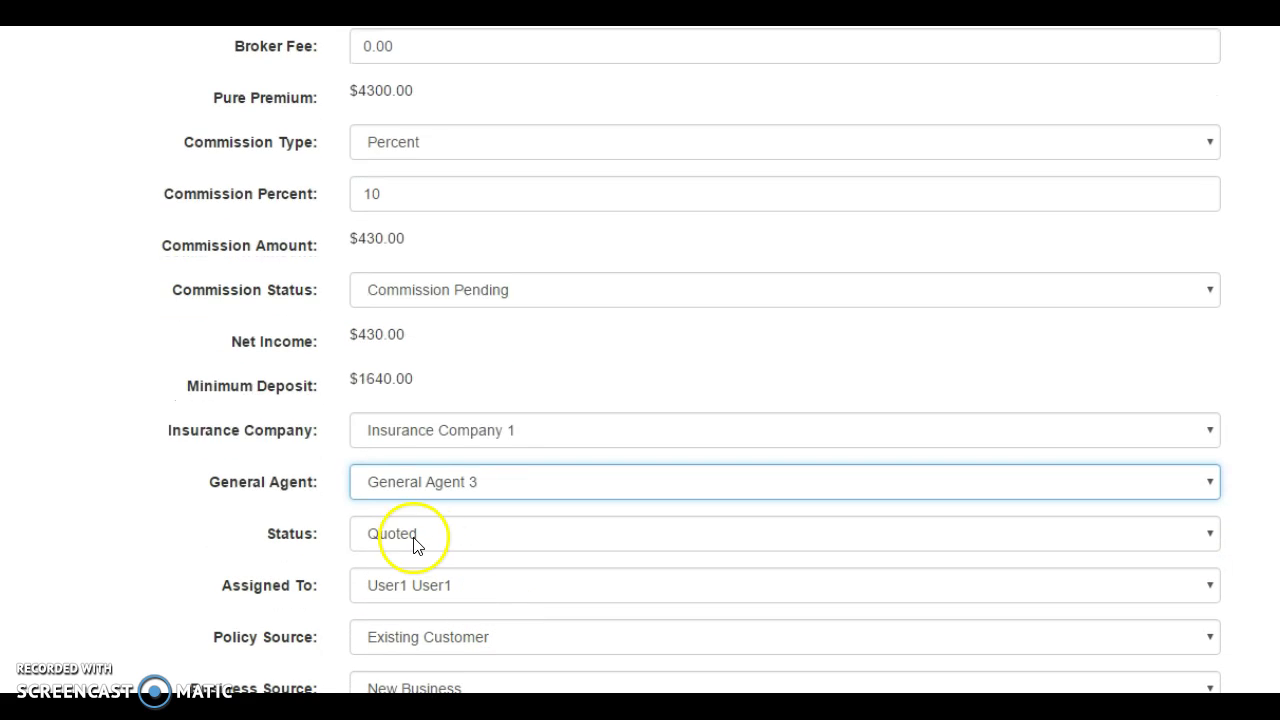
click(404, 548)
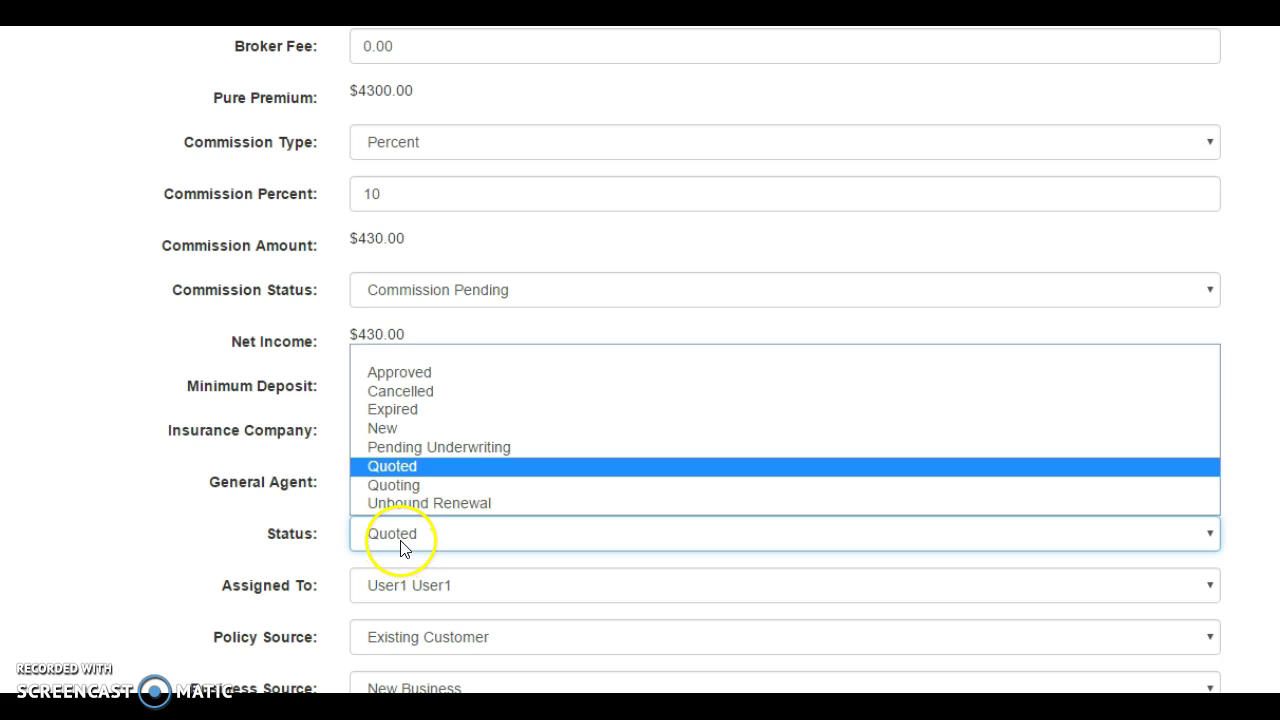
click(420, 449)
scroll(523, 543, down, 4)
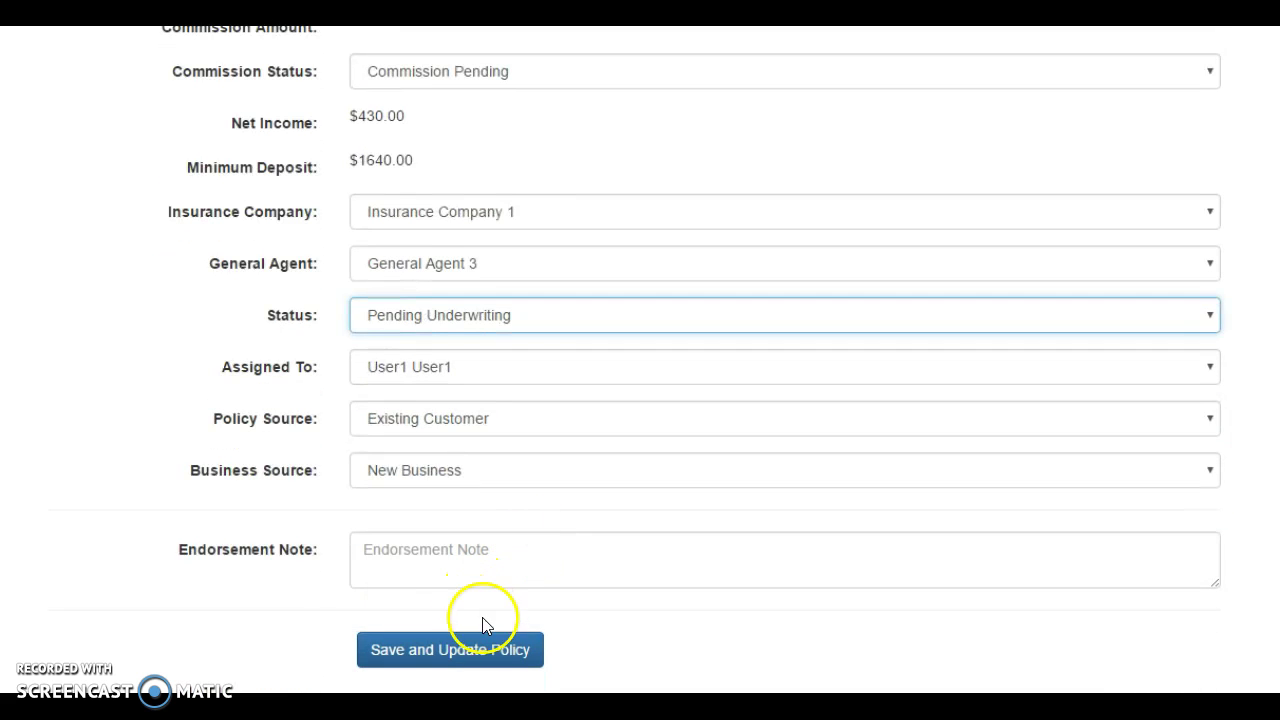
click(489, 655)
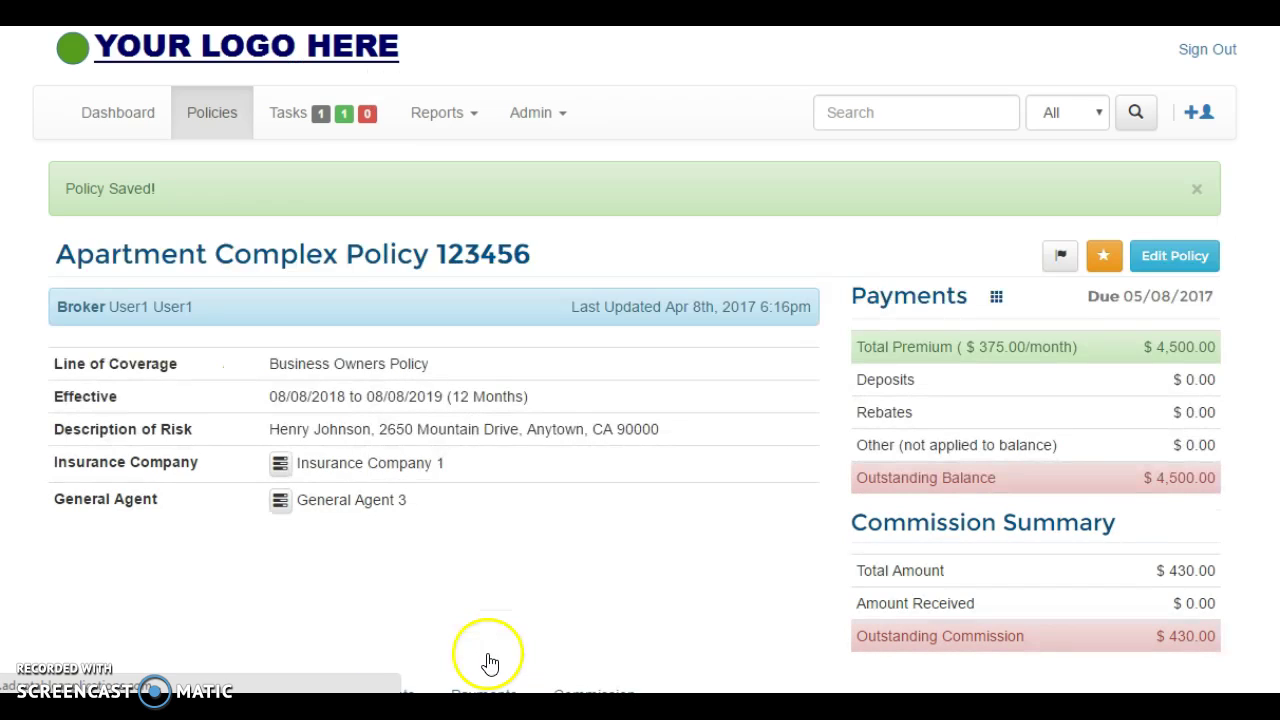
Open the apartment complex policy from the dashboard's Underwriting list and view its attachments and notes.
click(113, 127)
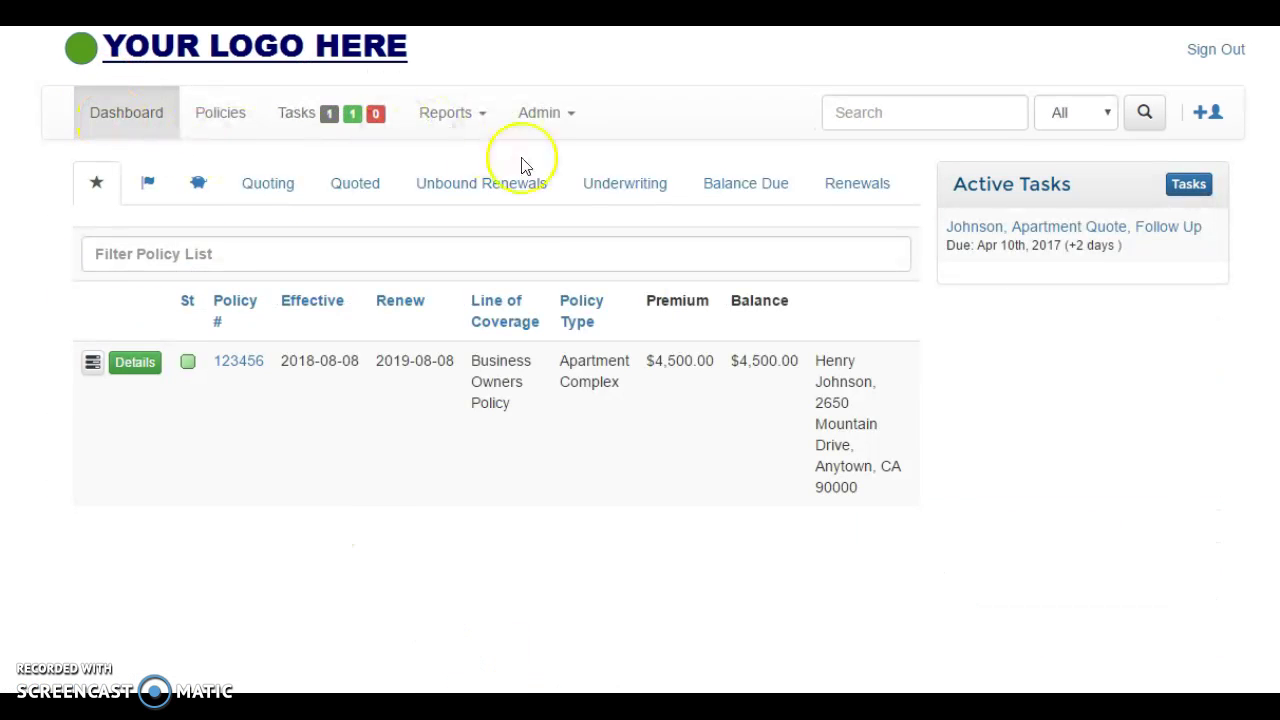
click(621, 185)
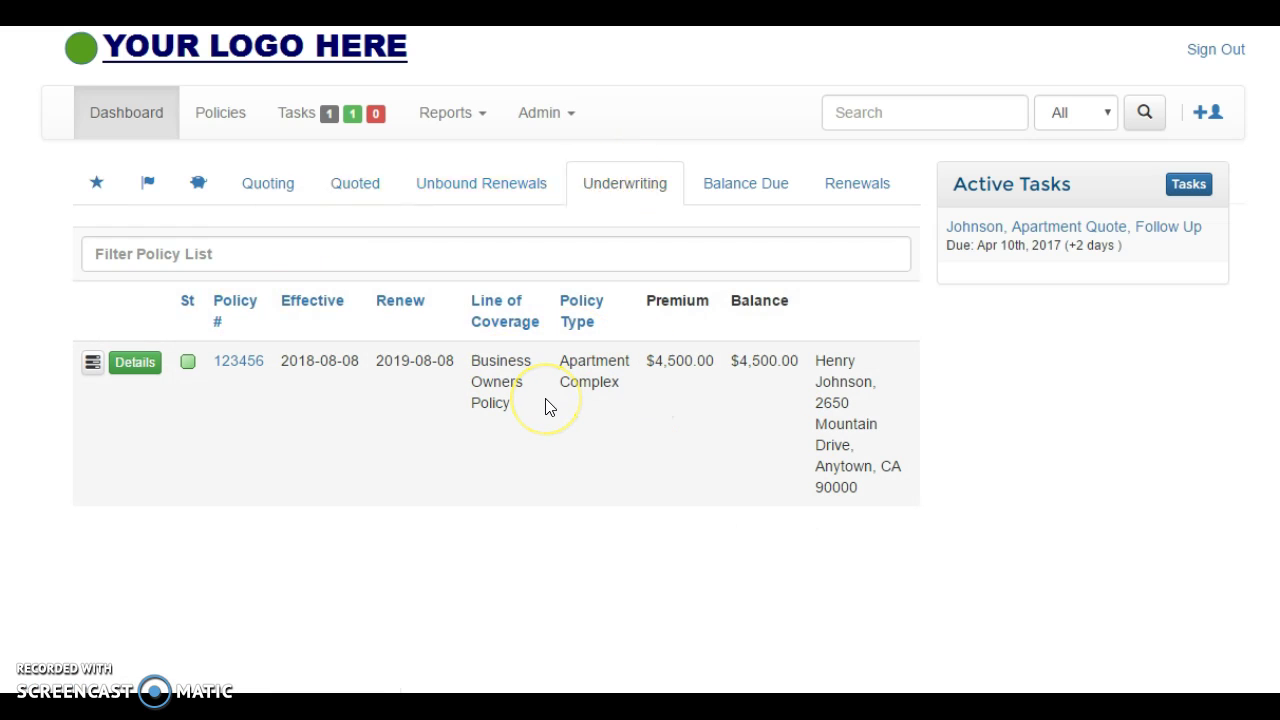
click(228, 362)
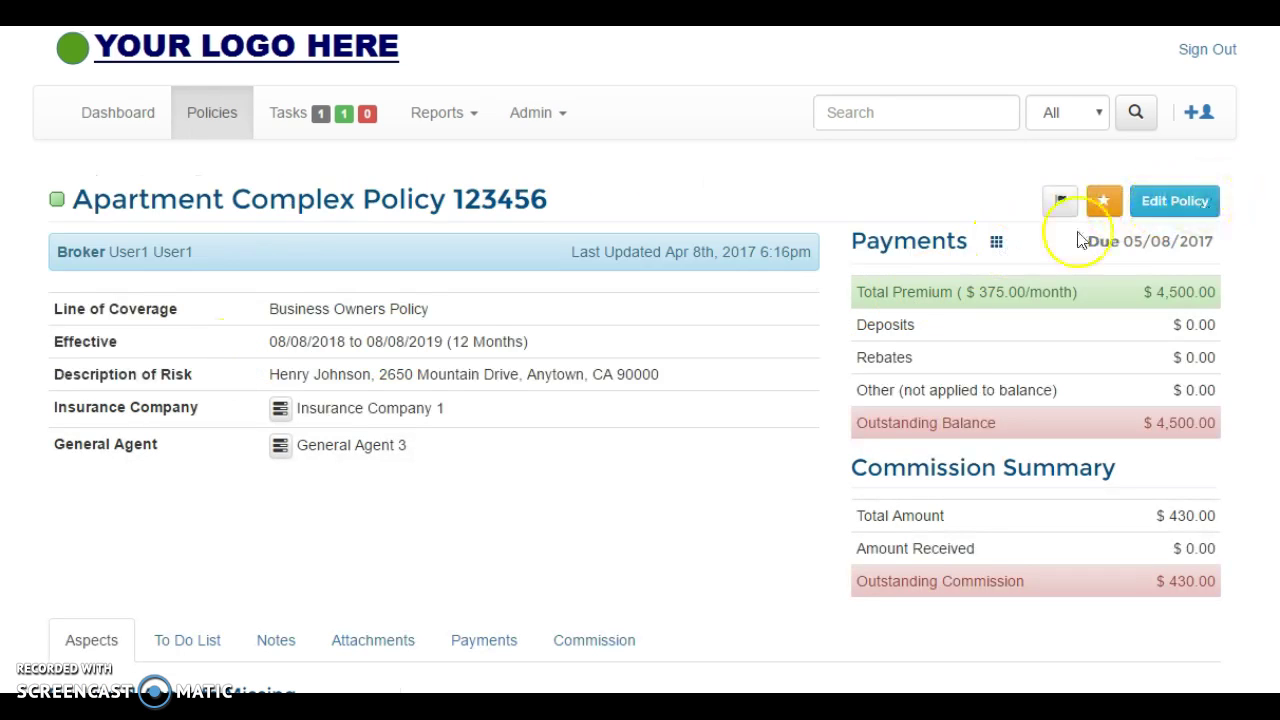
scroll(443, 500, down, 2)
click(356, 453)
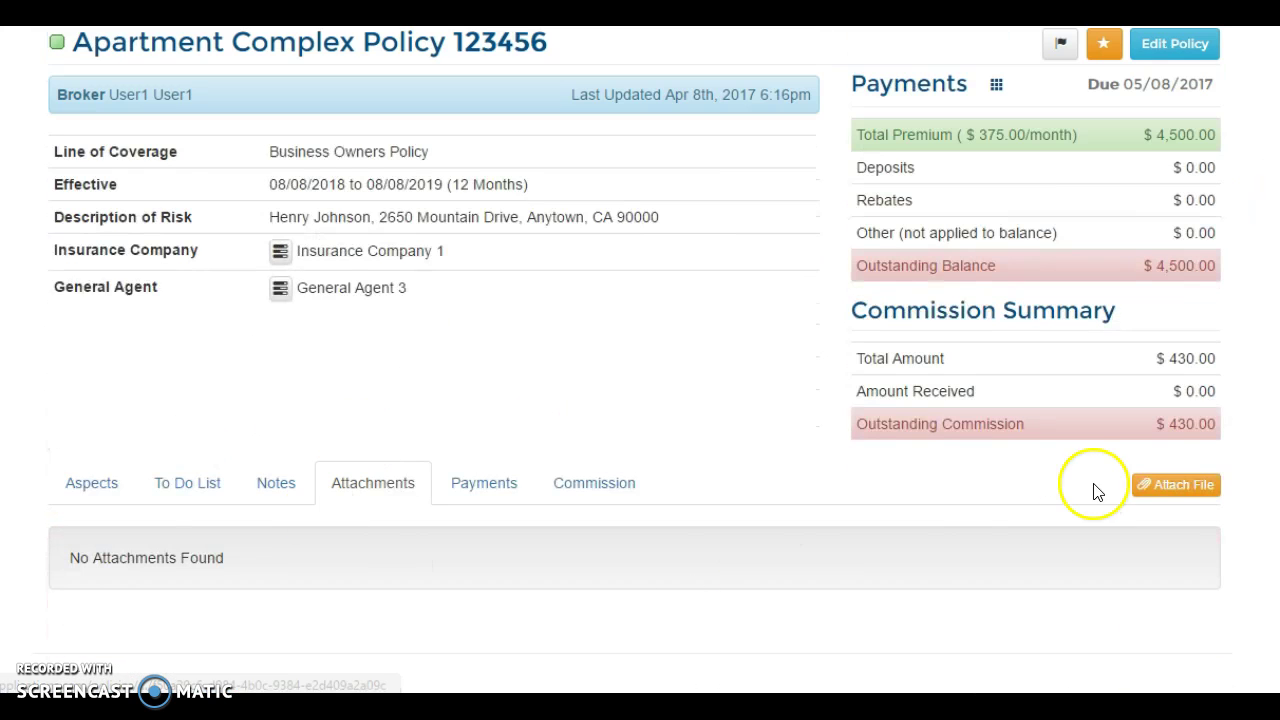
click(276, 484)
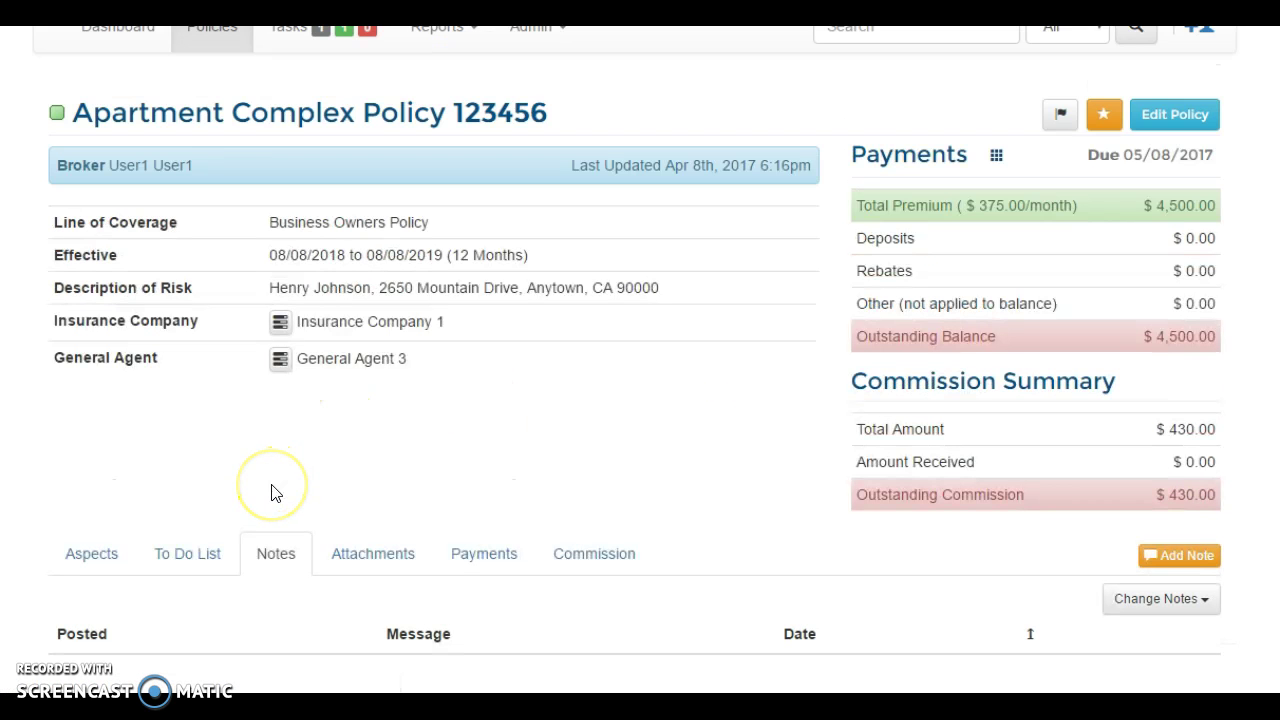
Edit the apartment complex policy again, set its status to Approved and save the update.
click(1172, 114)
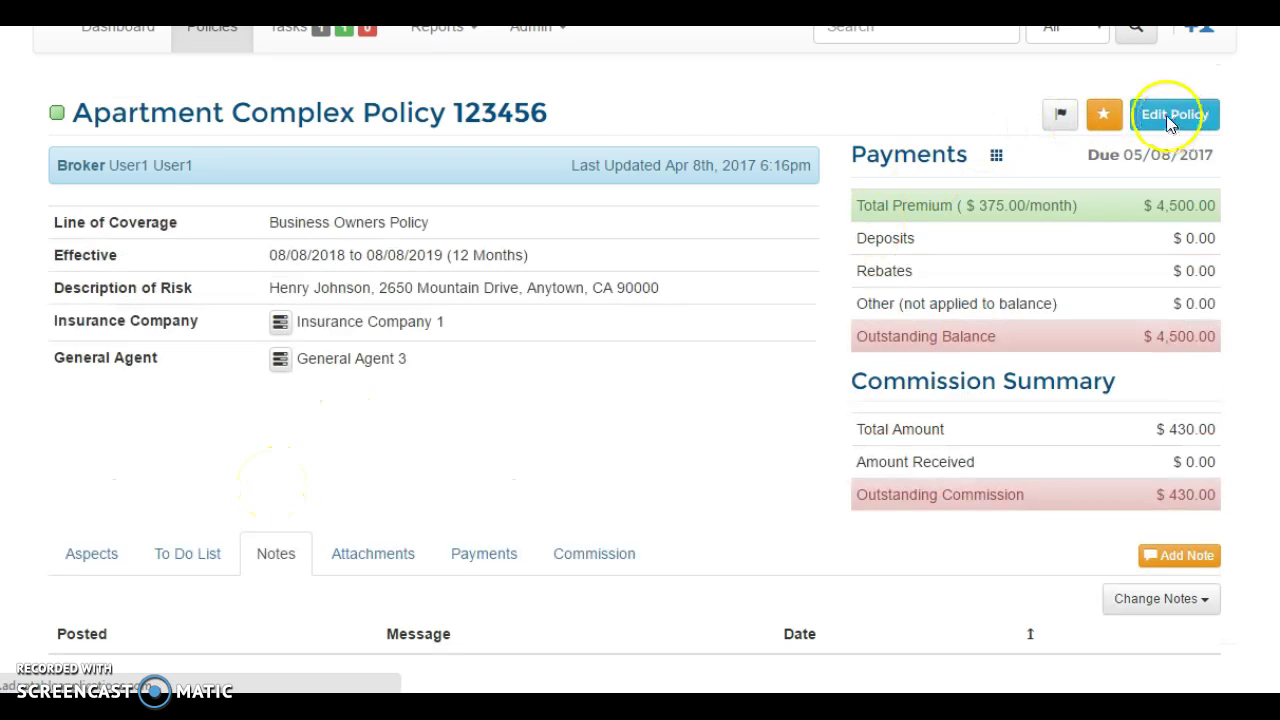
scroll(446, 334, down, 6)
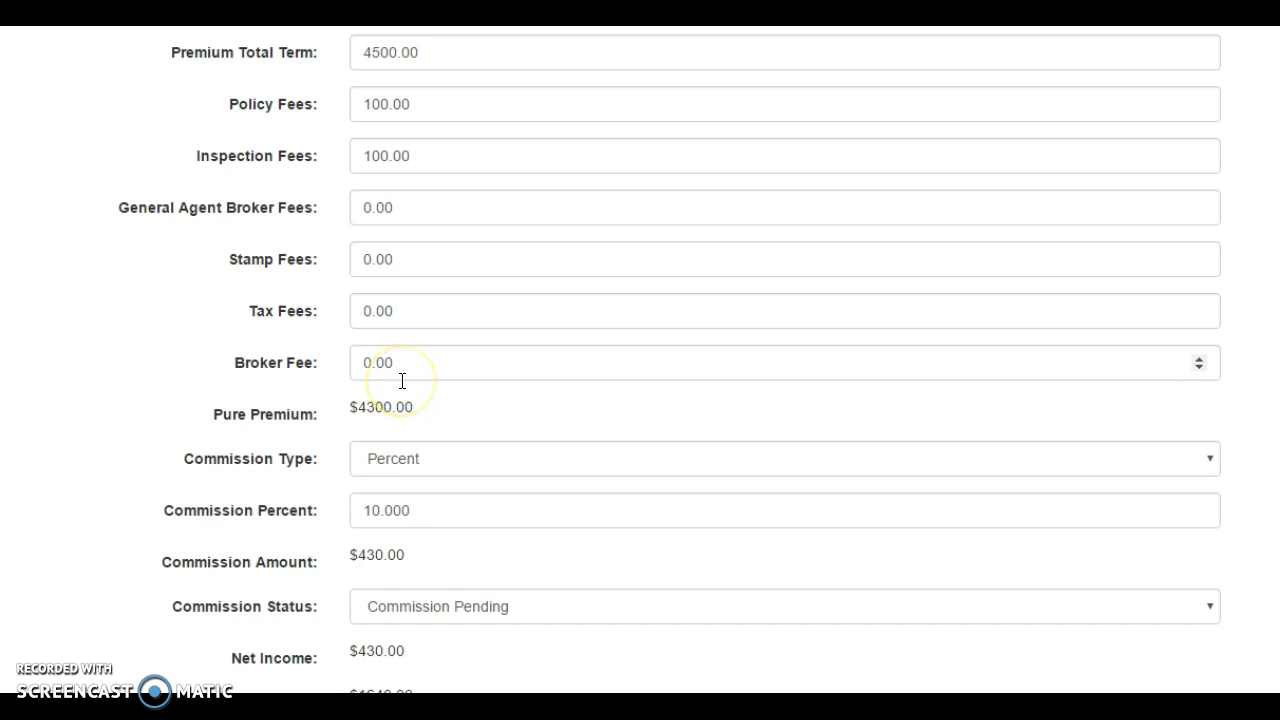
scroll(402, 381, down, 5)
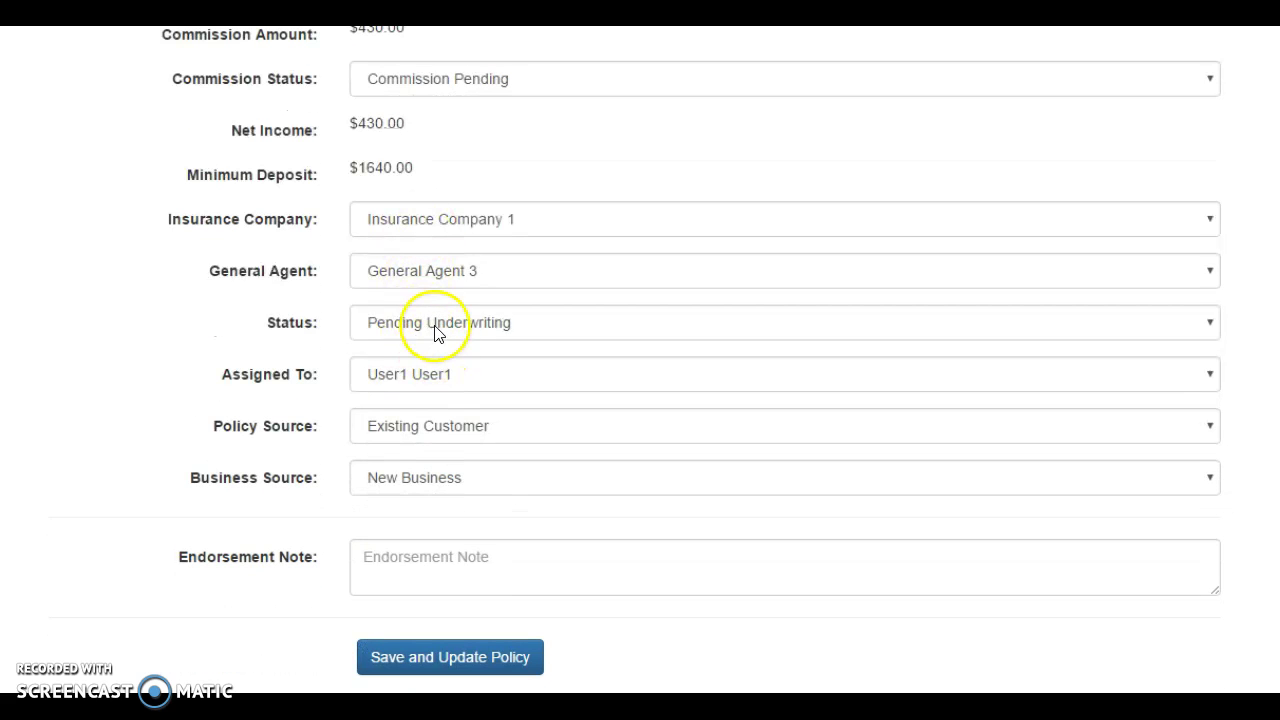
click(435, 334)
click(423, 370)
click(473, 655)
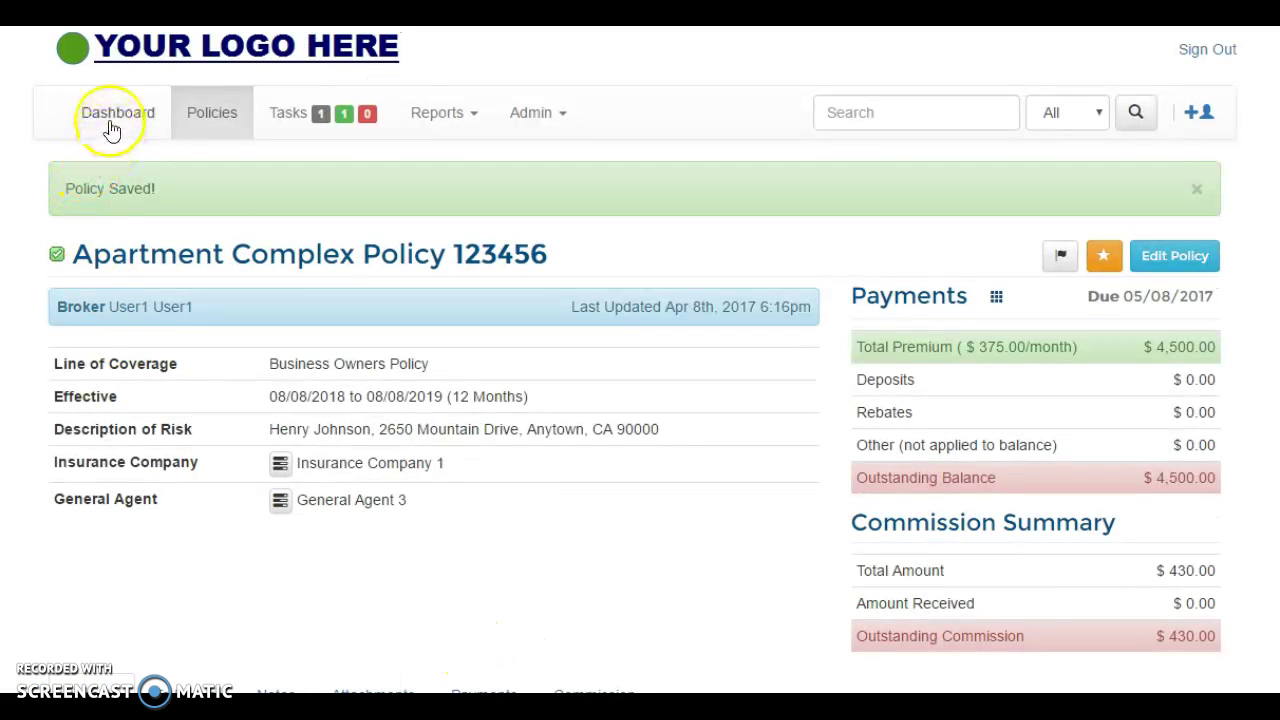
Check the dashboard's Renewals, Balance Due and Underwriting lists for the approved policy.
click(112, 130)
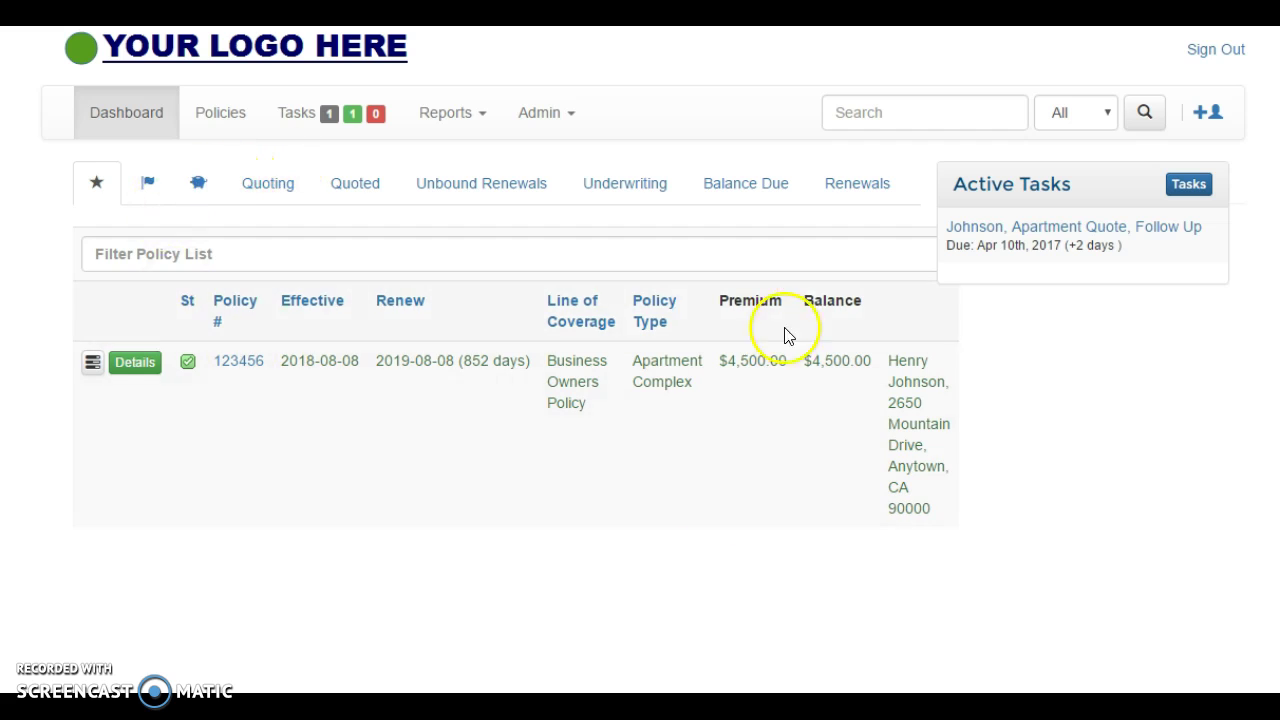
click(862, 186)
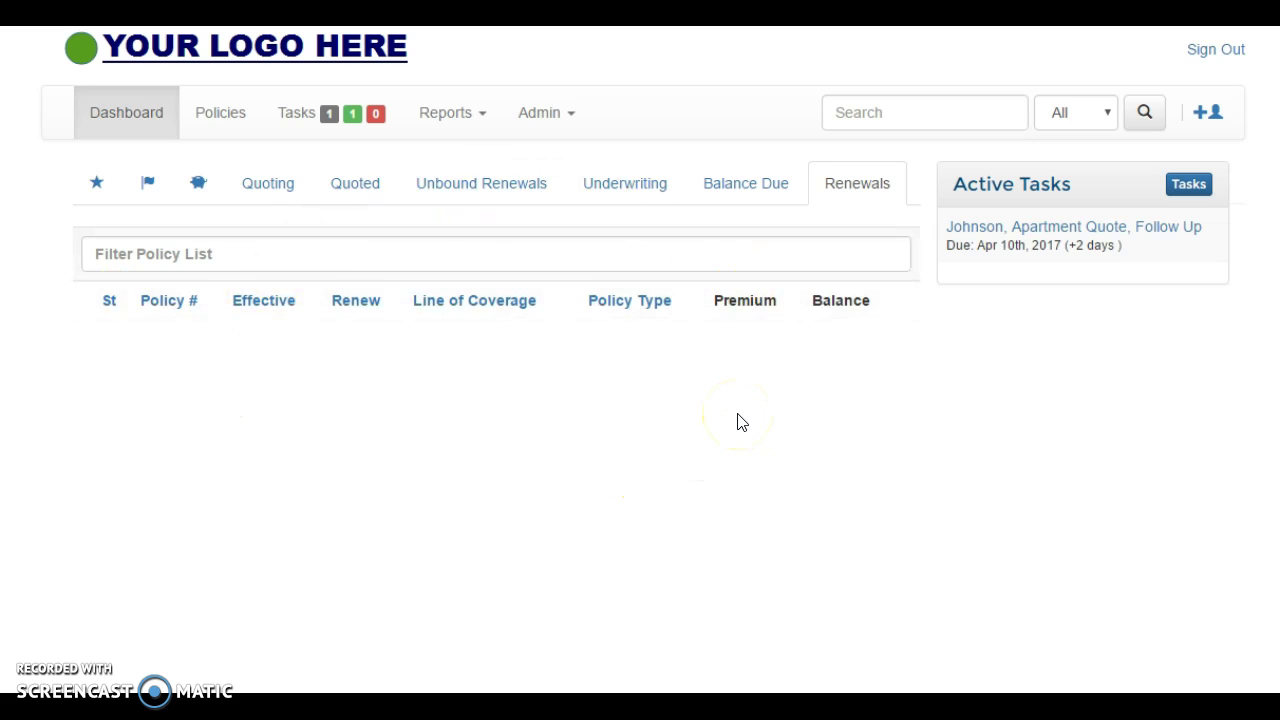
click(751, 190)
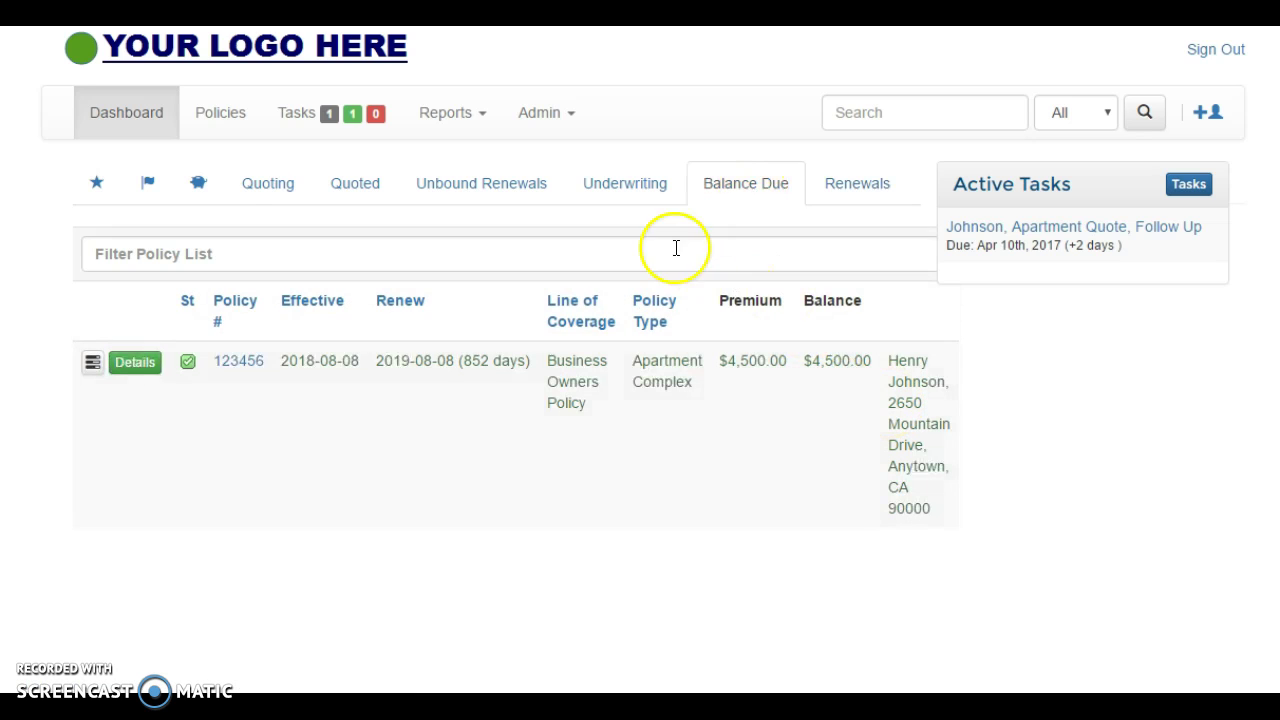
click(629, 199)
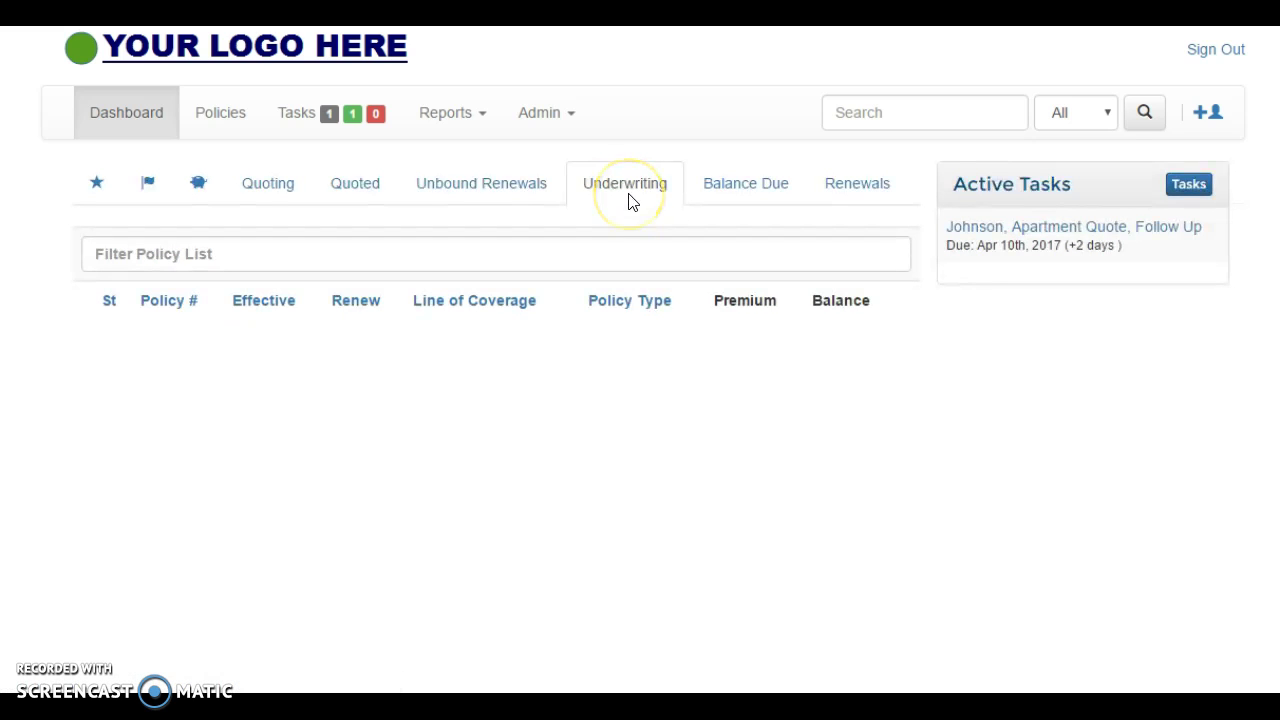
click(494, 203)
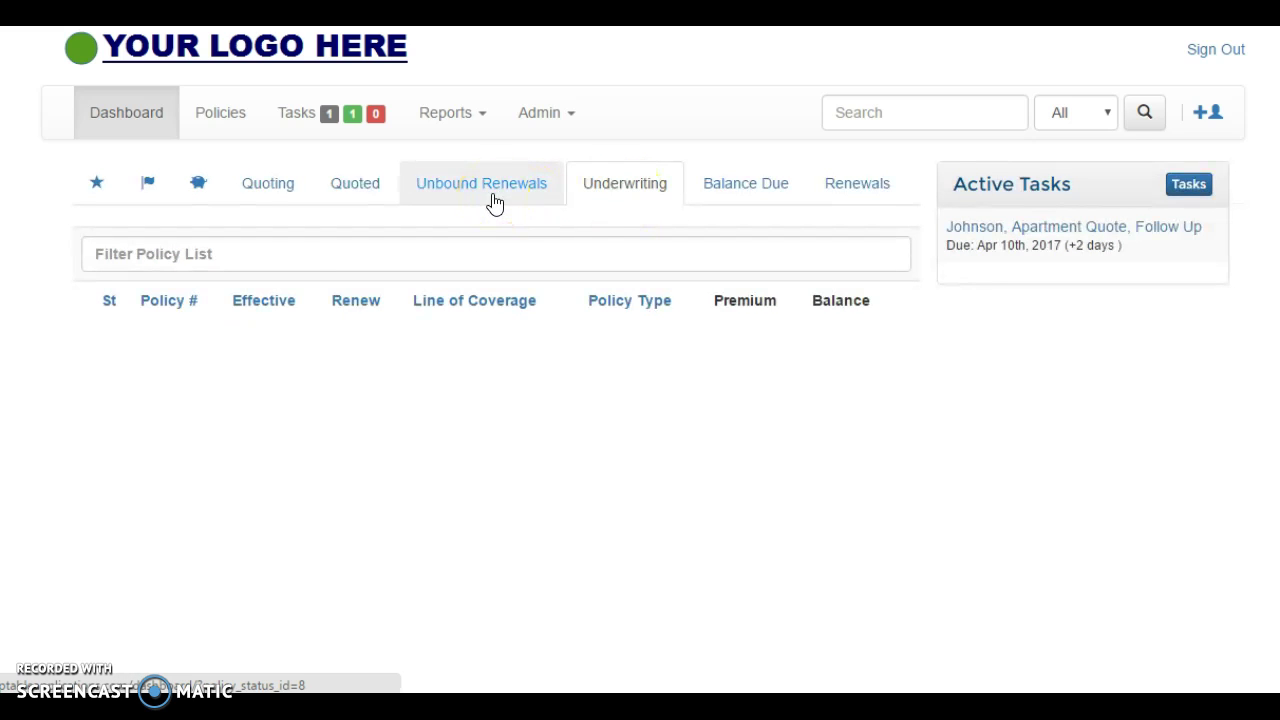
click(357, 205)
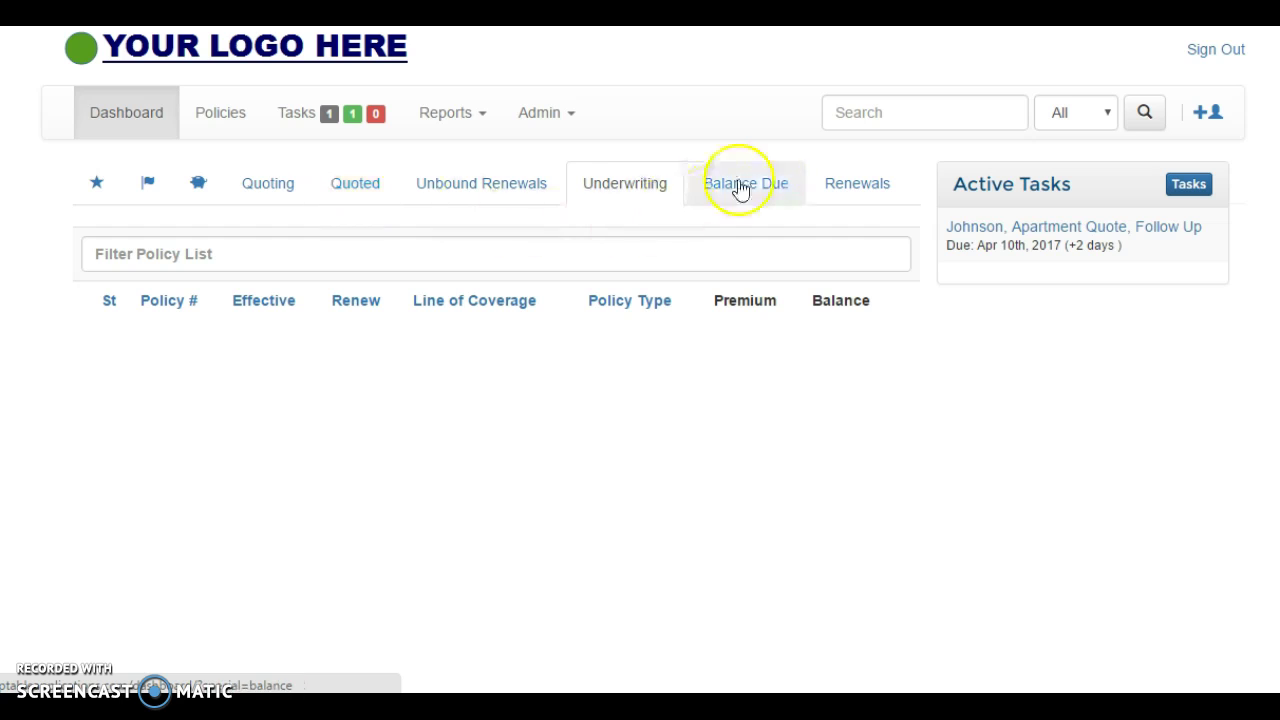
Open the apartment complex policy from the dashboard's Balance Due list and view its payment and commission records.
click(770, 178)
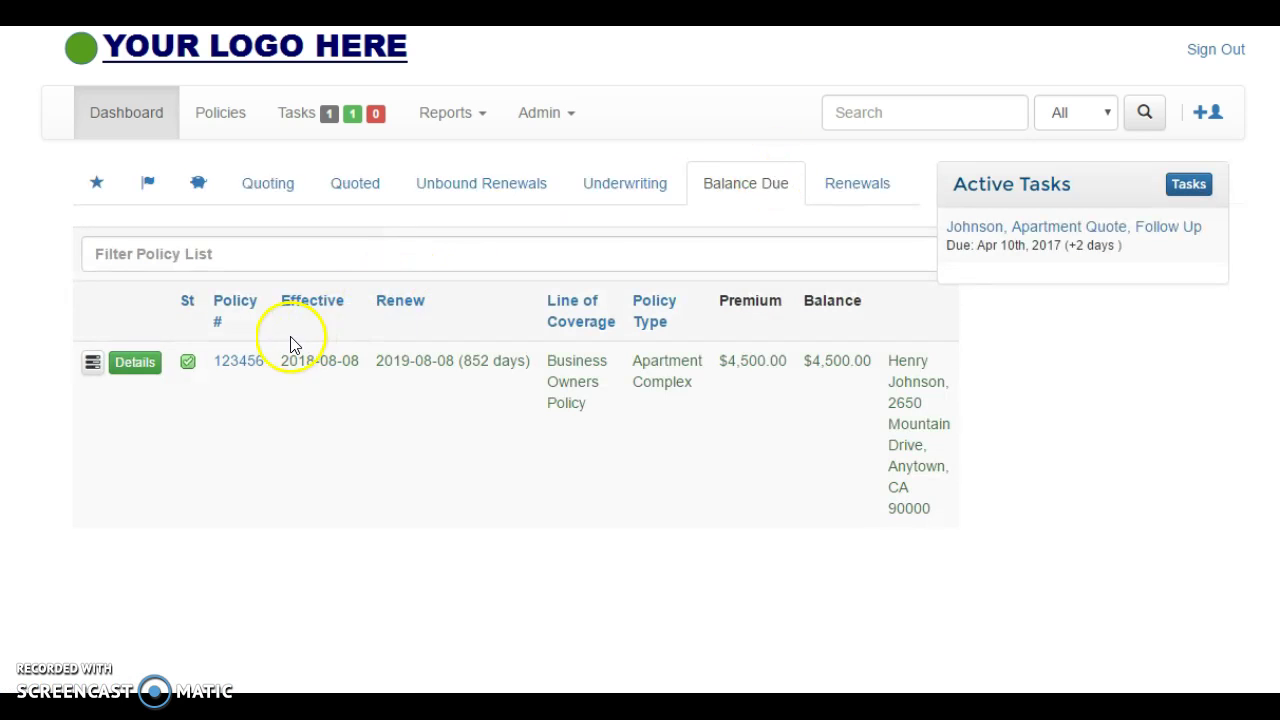
click(246, 368)
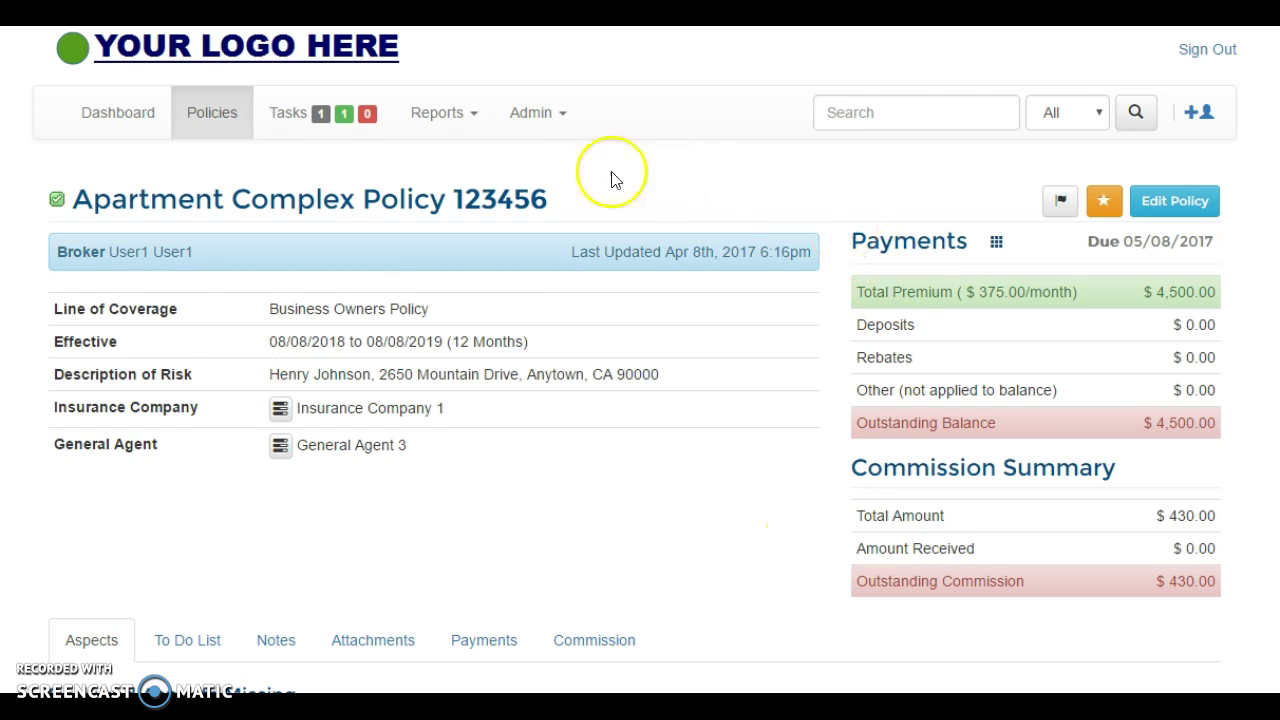
click(487, 641)
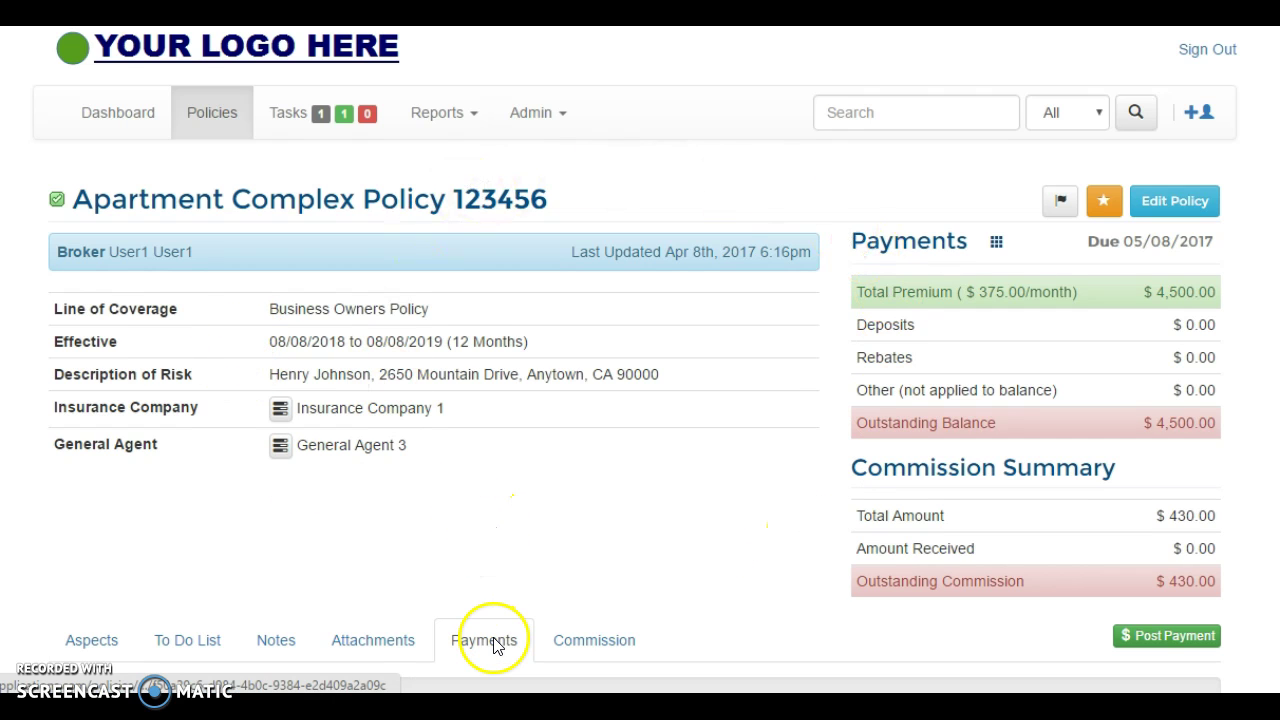
scroll(627, 487, down, 3)
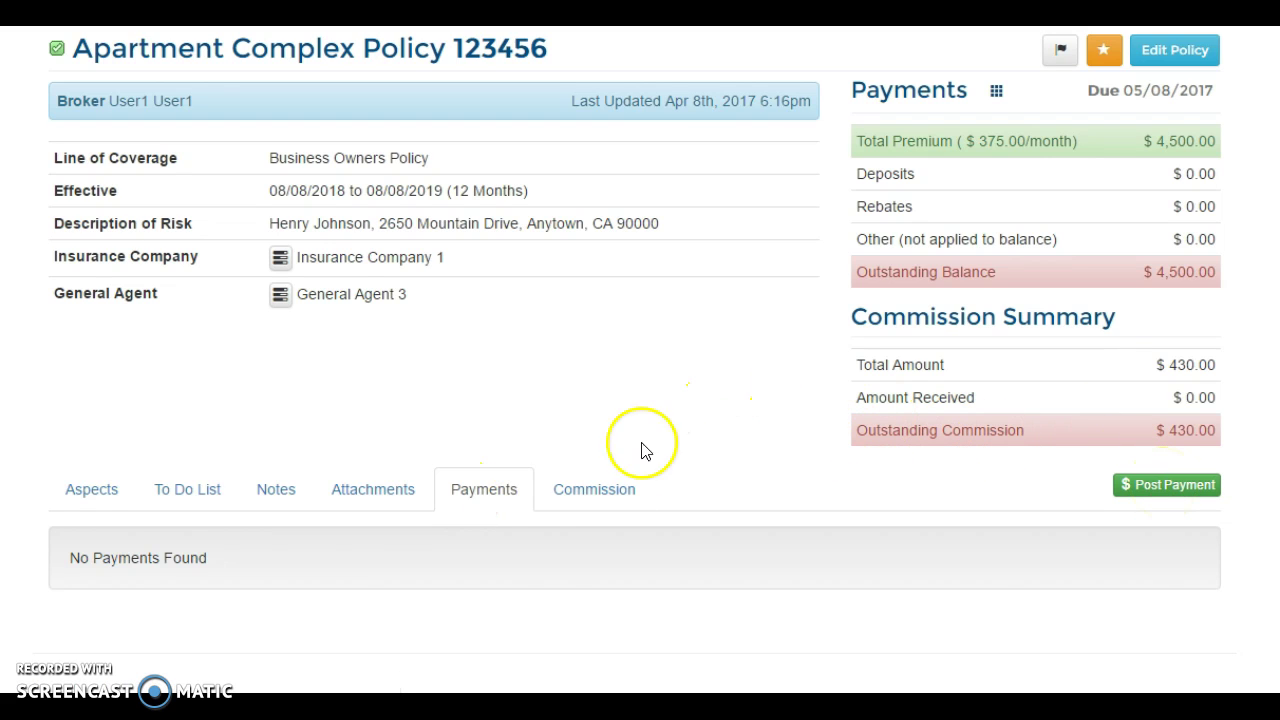
click(601, 490)
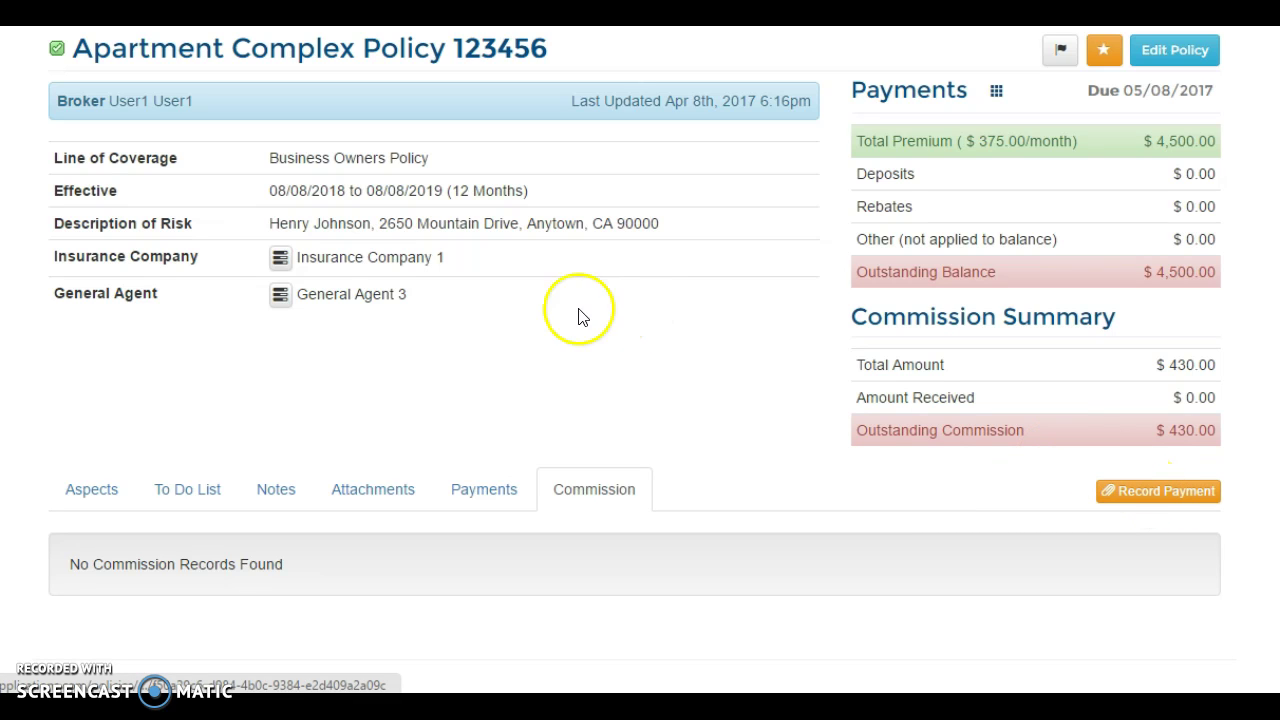
scroll(734, 394, up, 2)
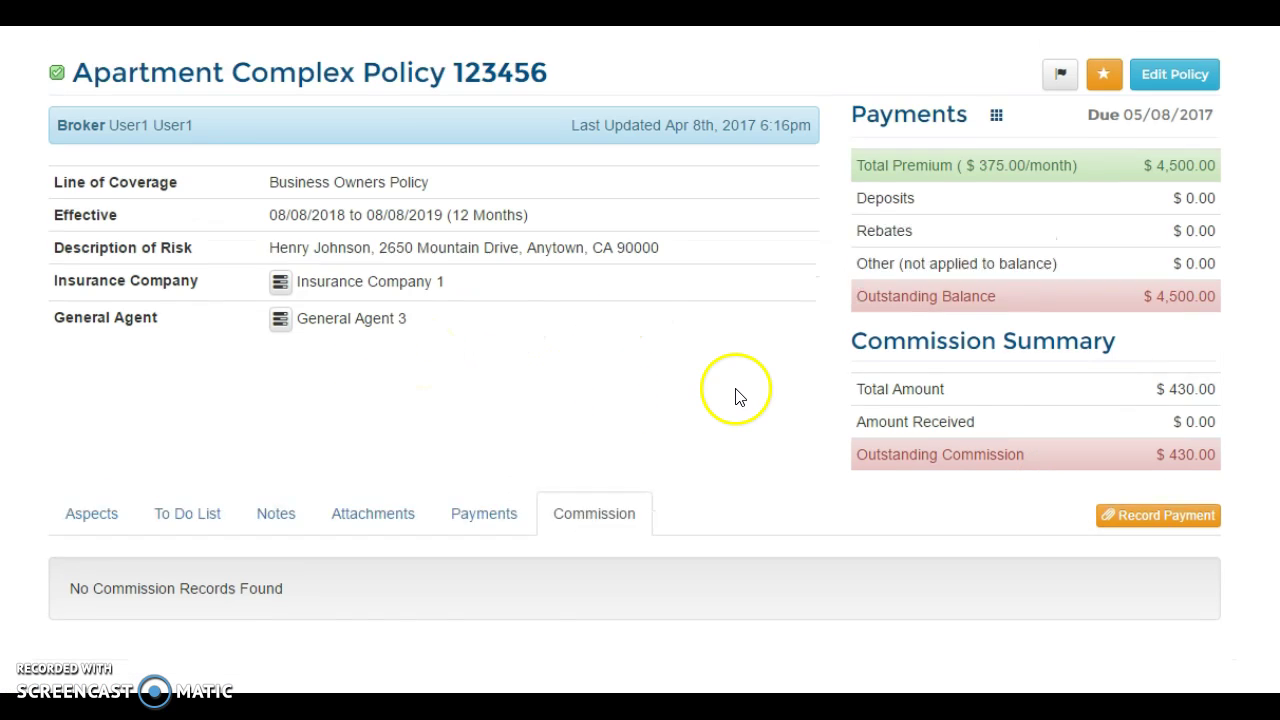